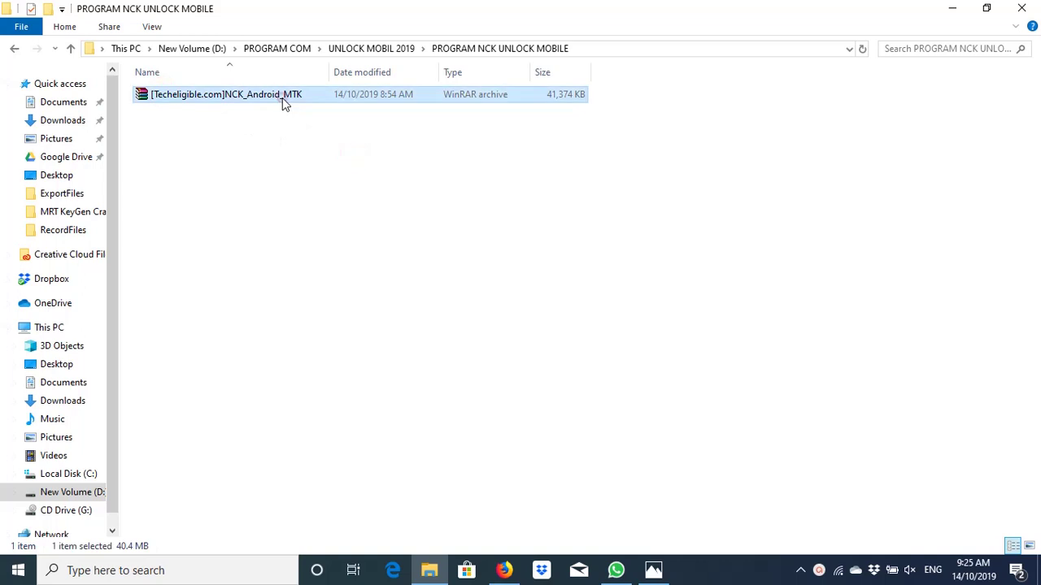
Step: Extract the [Techeligible.com]NCK_Android_MTK archive into a folder of the same name beside it
left_click(653, 570)
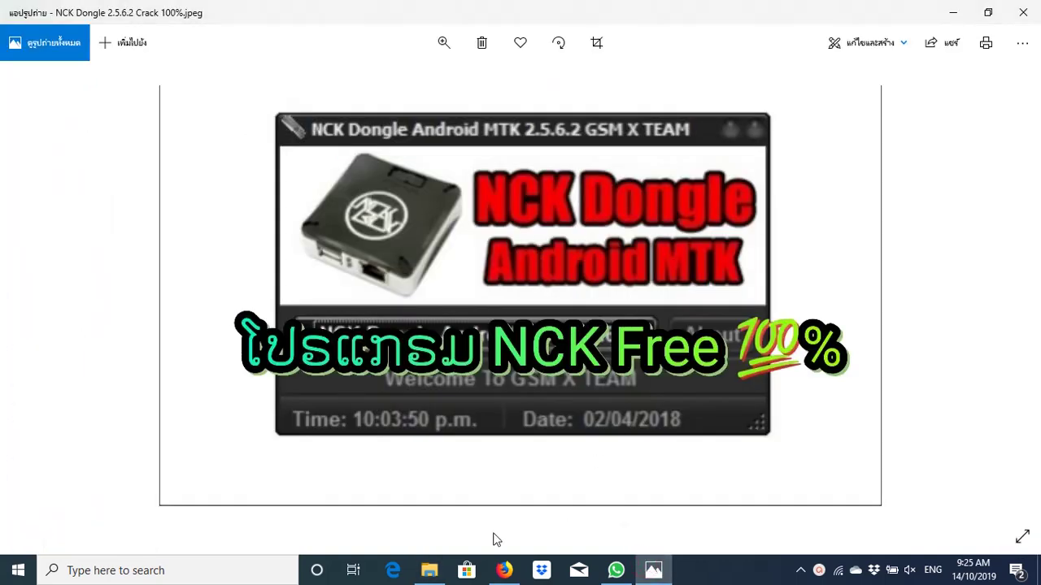
left_click(429, 569)
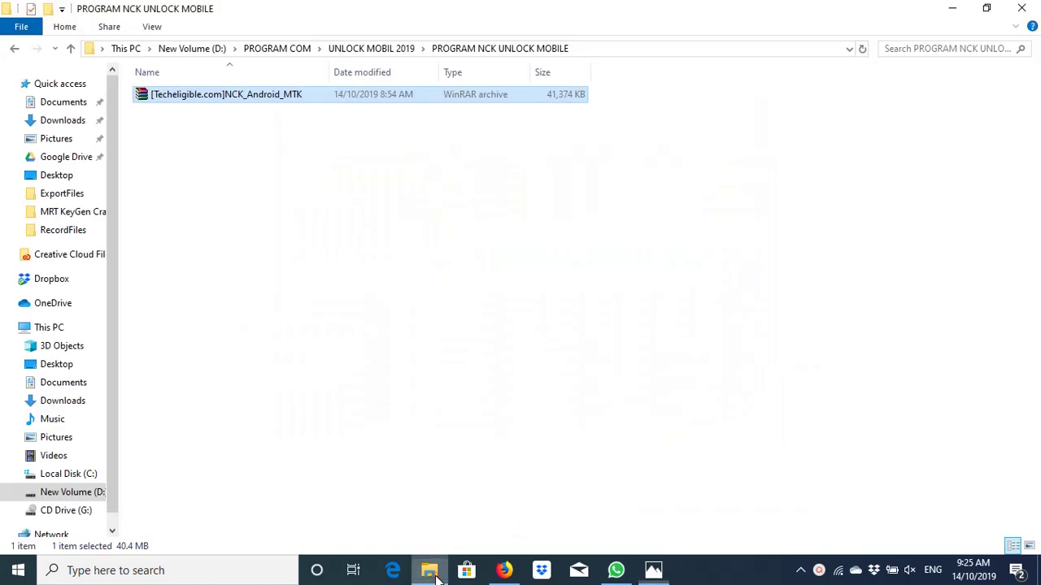
right_click(204, 98)
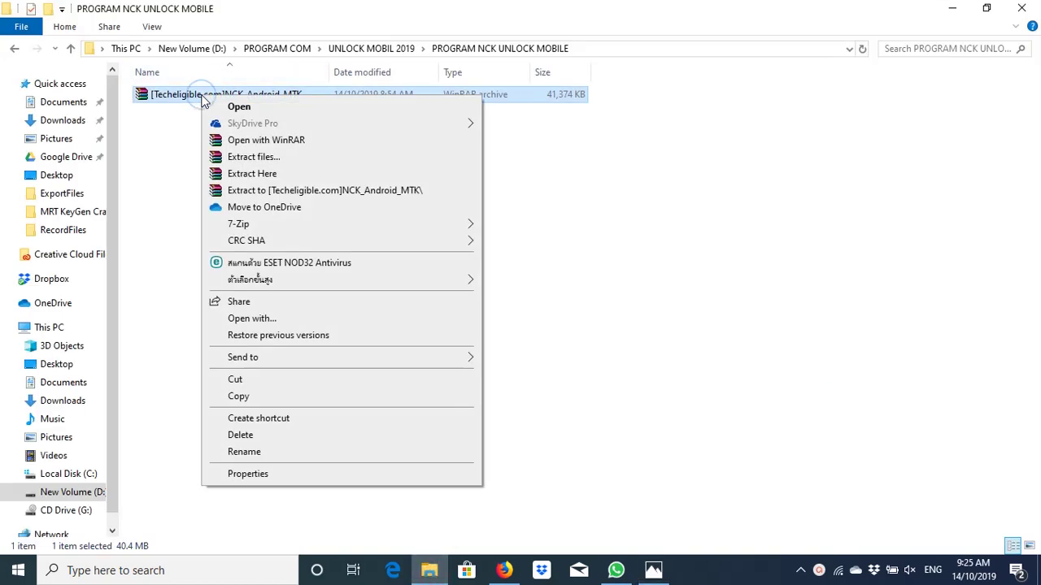
left_click(271, 158)
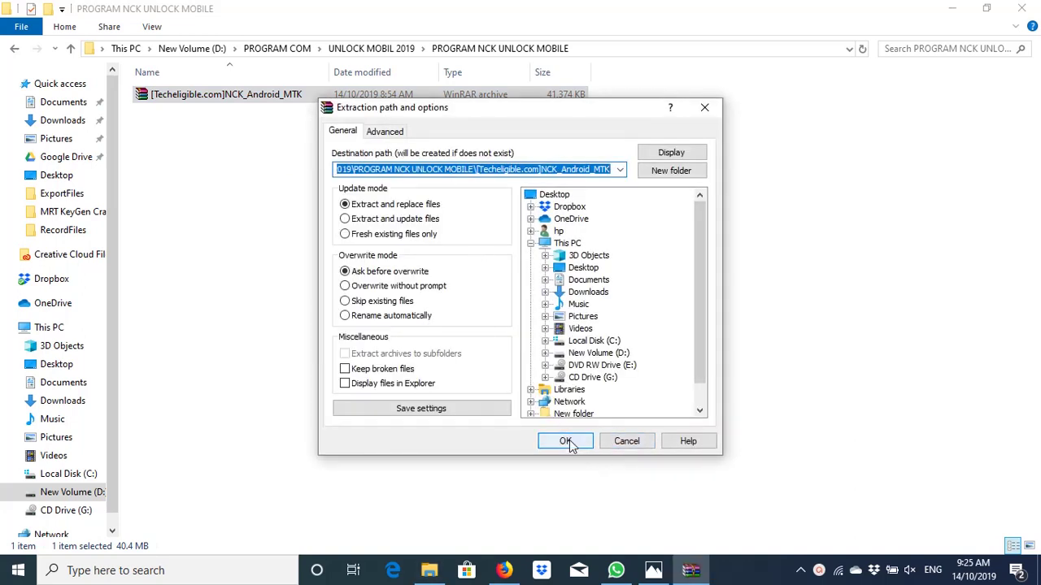
left_click(567, 441)
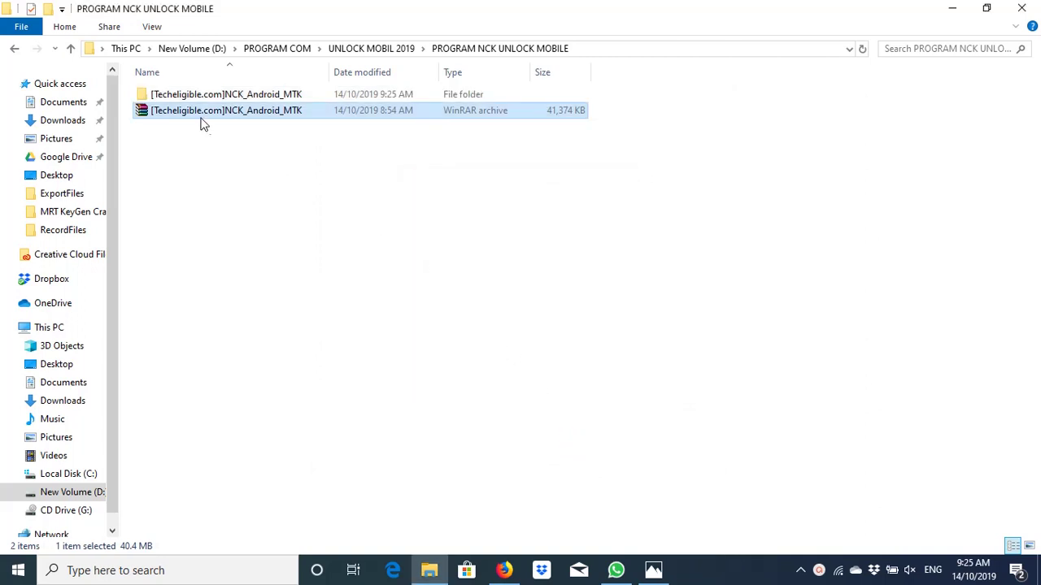
Step: Open the extracted [Techeligible.com]NCK_Android_MTK folder and look through all of its files
left_click(181, 99)
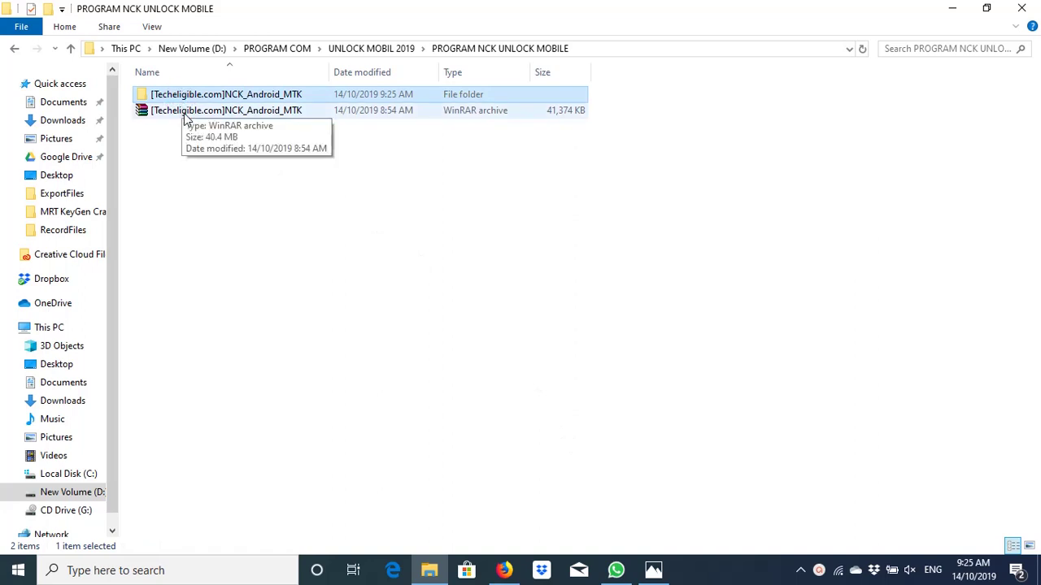
left_click(183, 113)
double_click(184, 96)
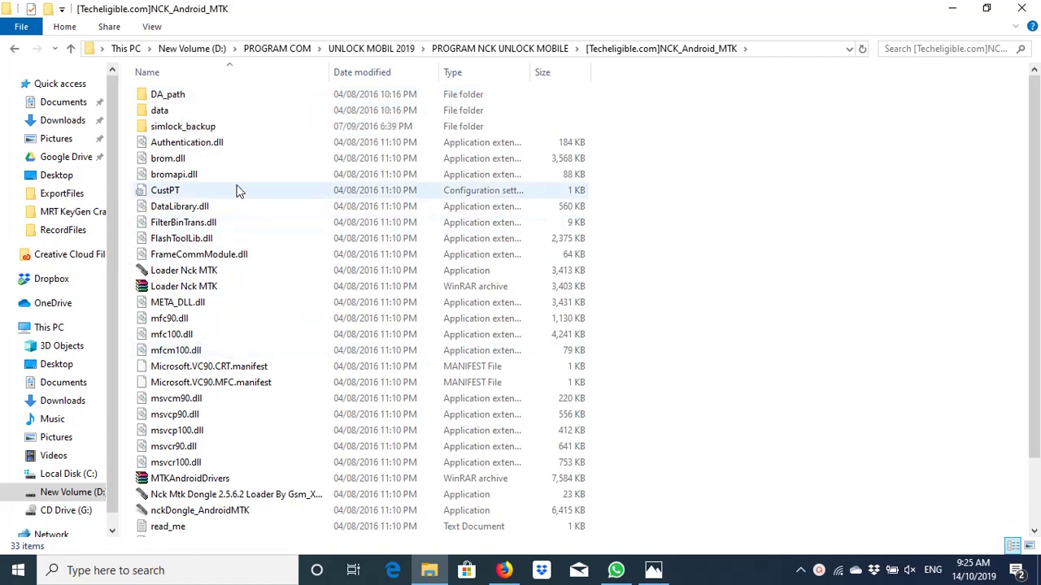
left_click_drag(699, 99, 727, 380)
left_click_drag(132, 86, 569, 569)
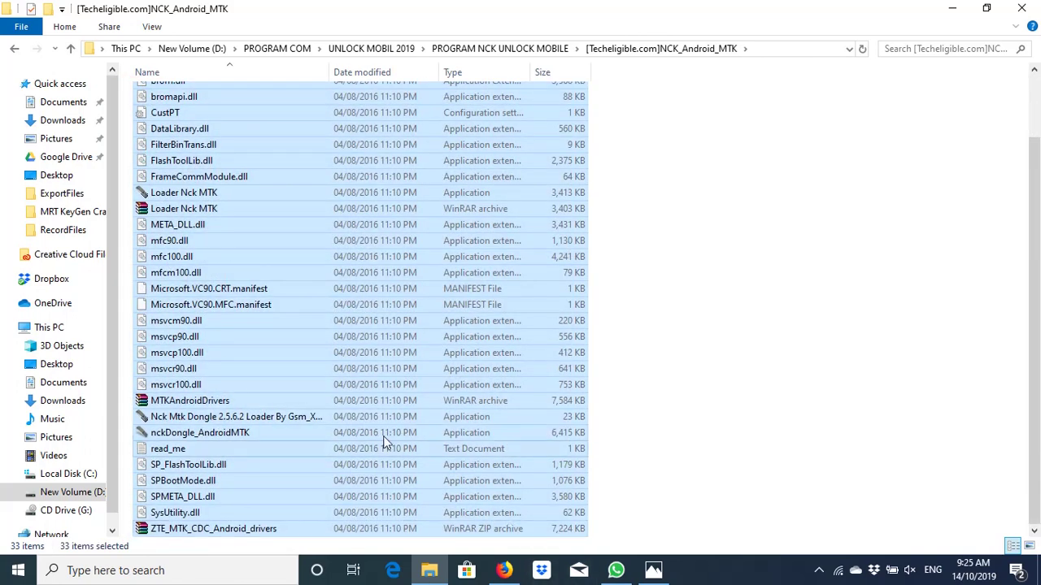
scroll(377, 431, "up", 2)
scroll(377, 431, "down", 2)
scroll(377, 431, "up", 2)
scroll(378, 431, "down", 2)
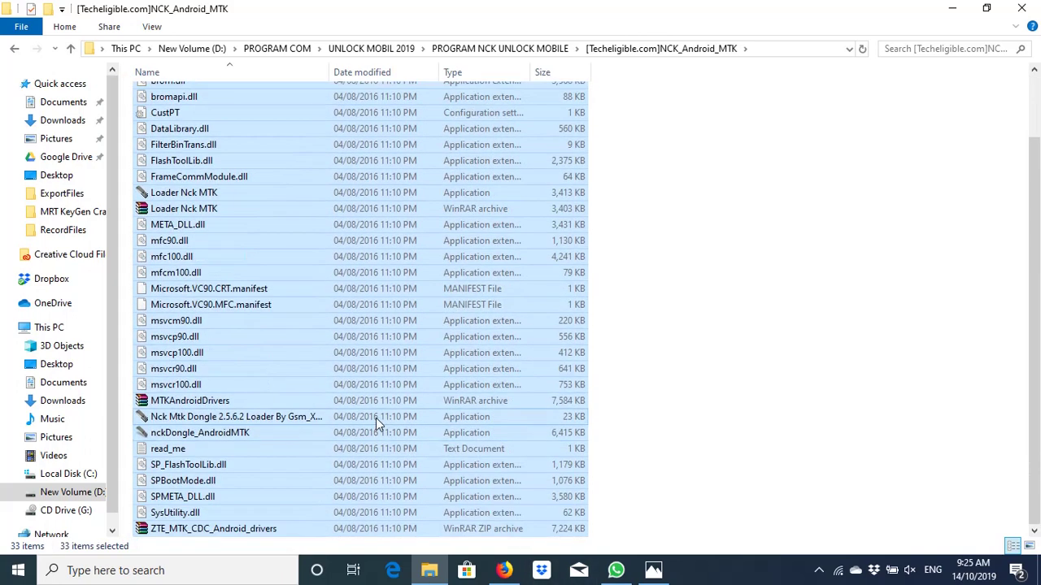
Step: Run the Loader Nck MTK application to view its About information, and close it
left_click(207, 195)
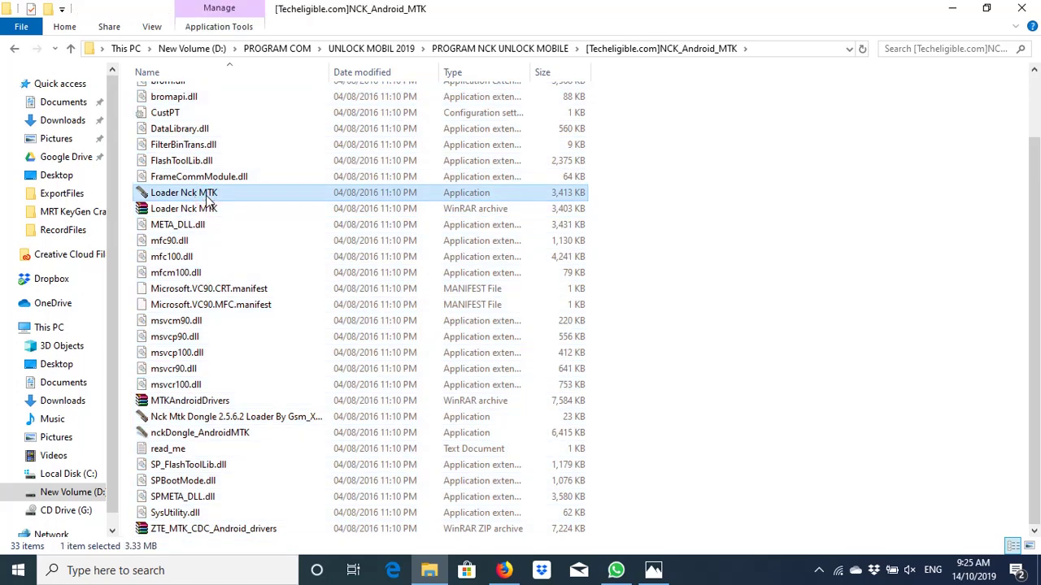
double_click(207, 195)
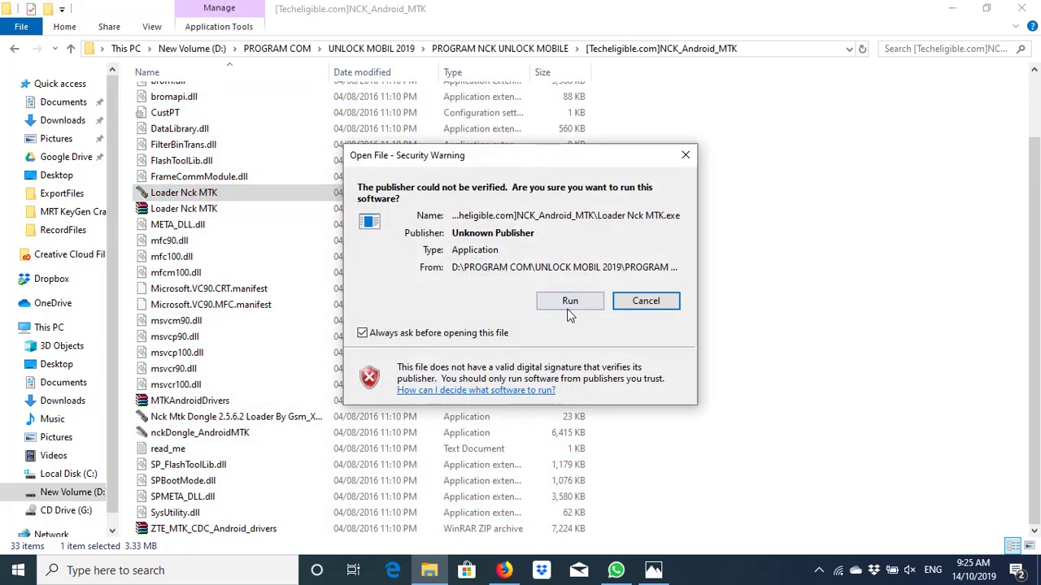
left_click(569, 302)
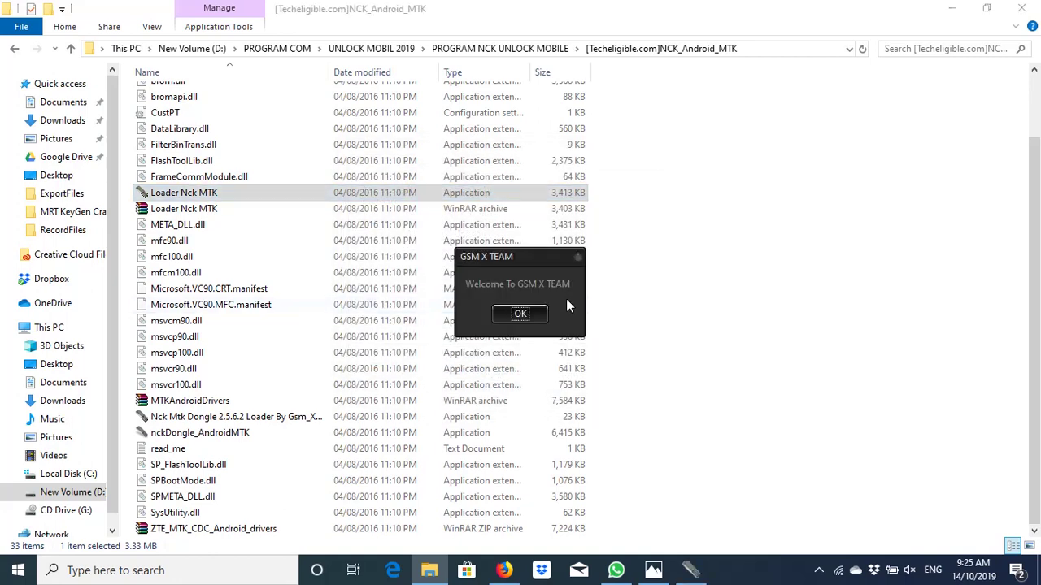
left_click(522, 313)
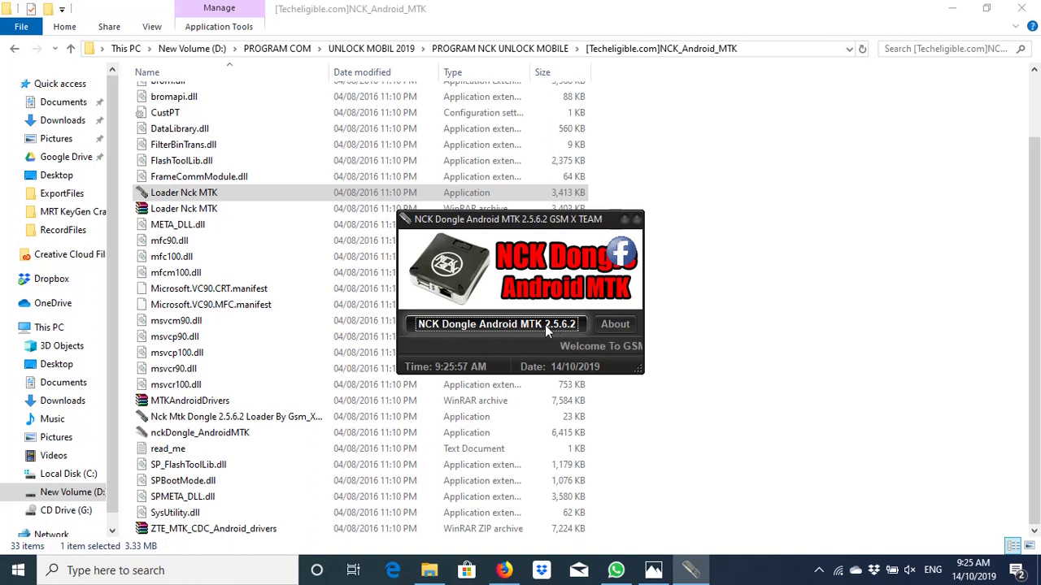
left_click(608, 324)
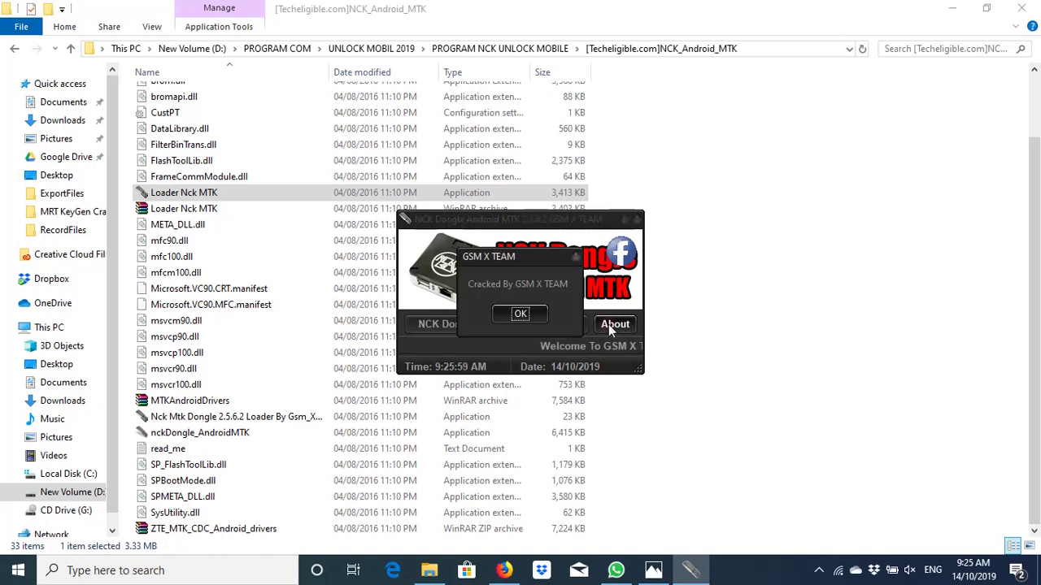
left_click(526, 314)
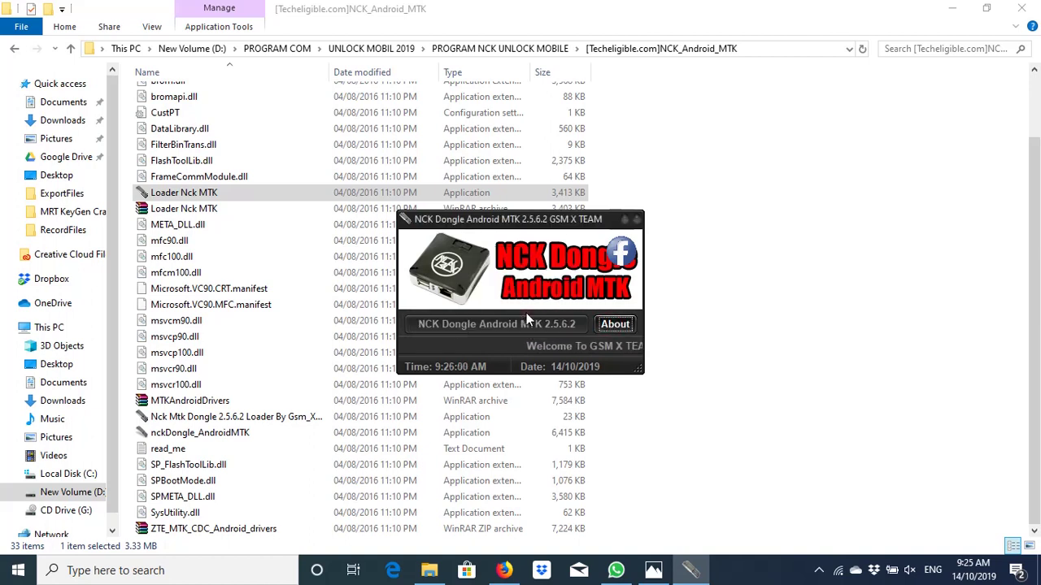
left_click(638, 221)
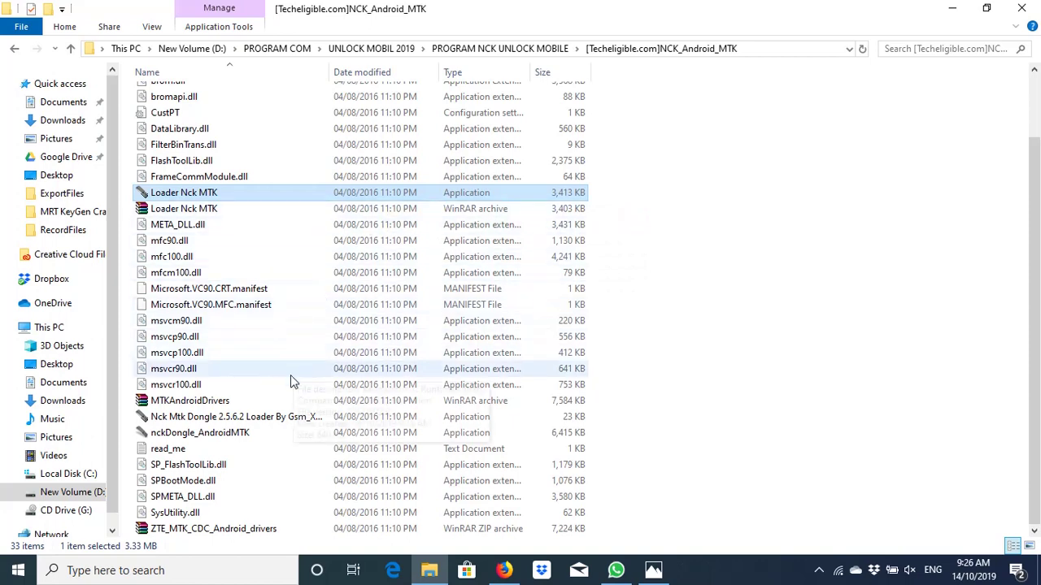
Step: Run the Nck Mtk Dongle 2.5.6.2 Loader By Gsm_X_Team application, allowing it despite the unverified publisher
left_click(256, 416)
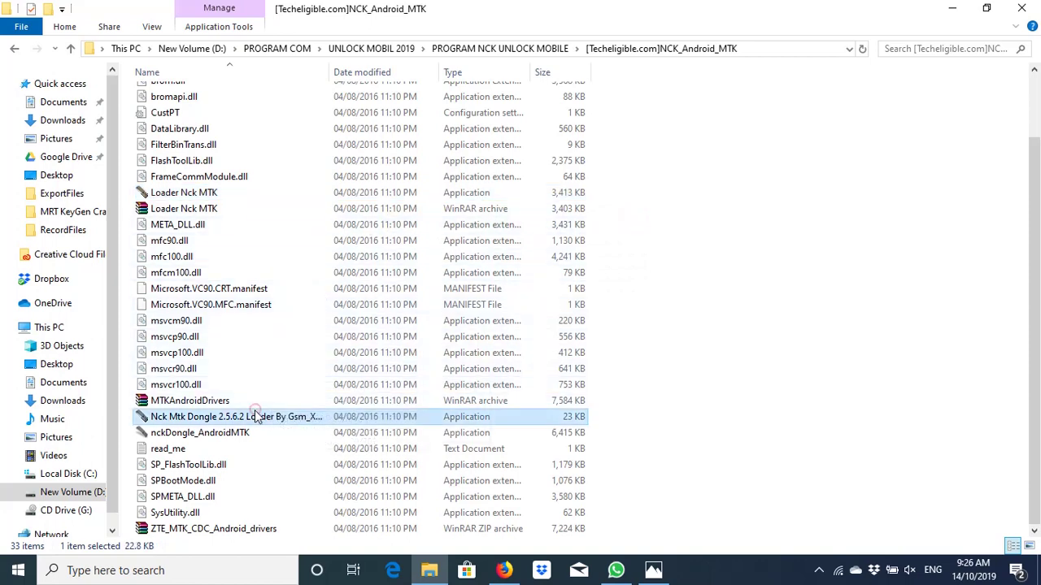
double_click(161, 421)
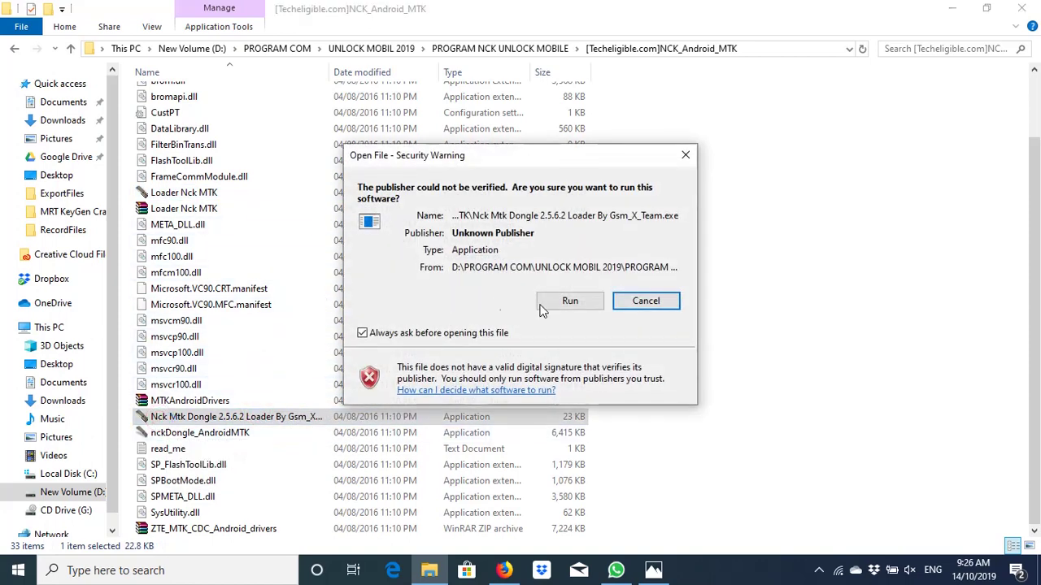
left_click(567, 301)
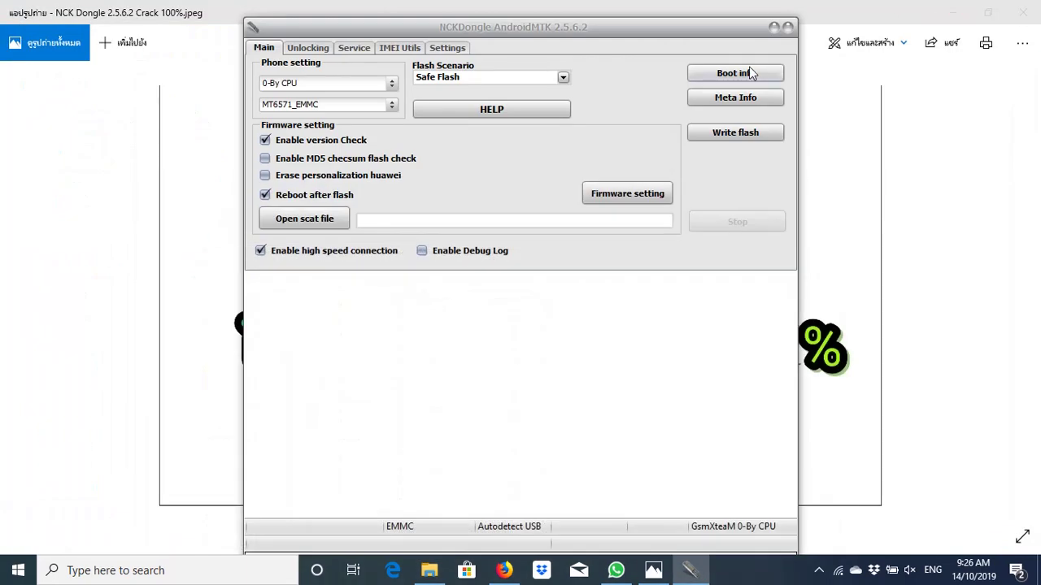
Step: Look over the Unlocking, Service and Main functions of NCKDongle AndroidMTK, ending on the Unlocking functions
mouse_move(563, 32)
left_mouse_down()
mouse_move(598, 20)
mouse_move(559, 24)
left_mouse_up()
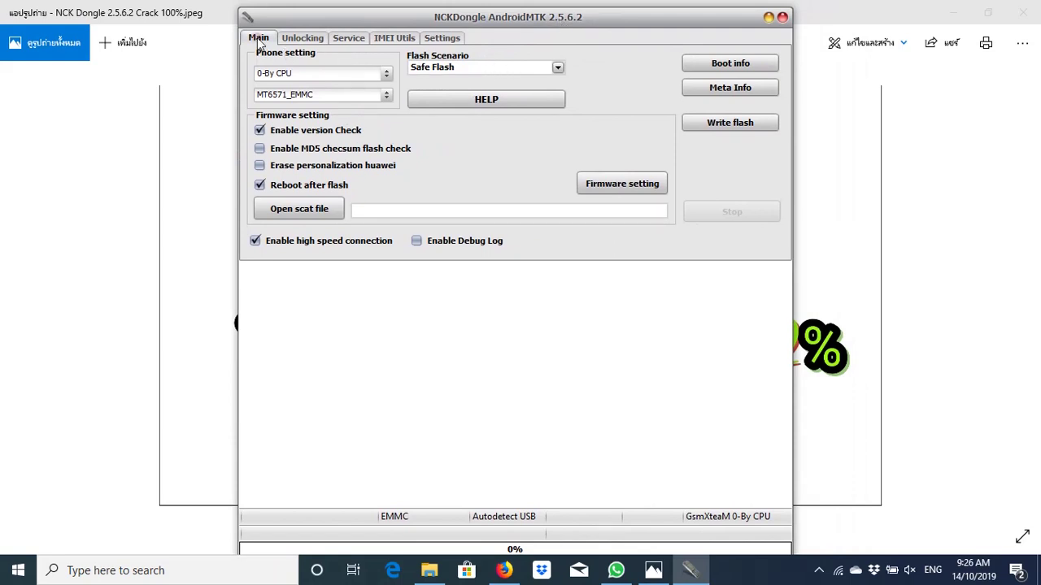
left_click(301, 37)
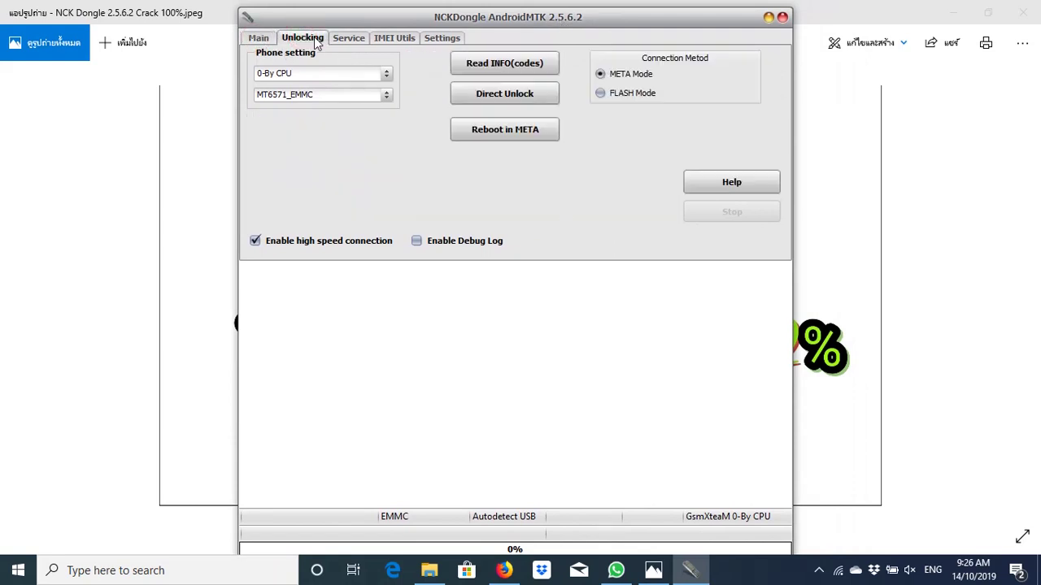
left_click(345, 41)
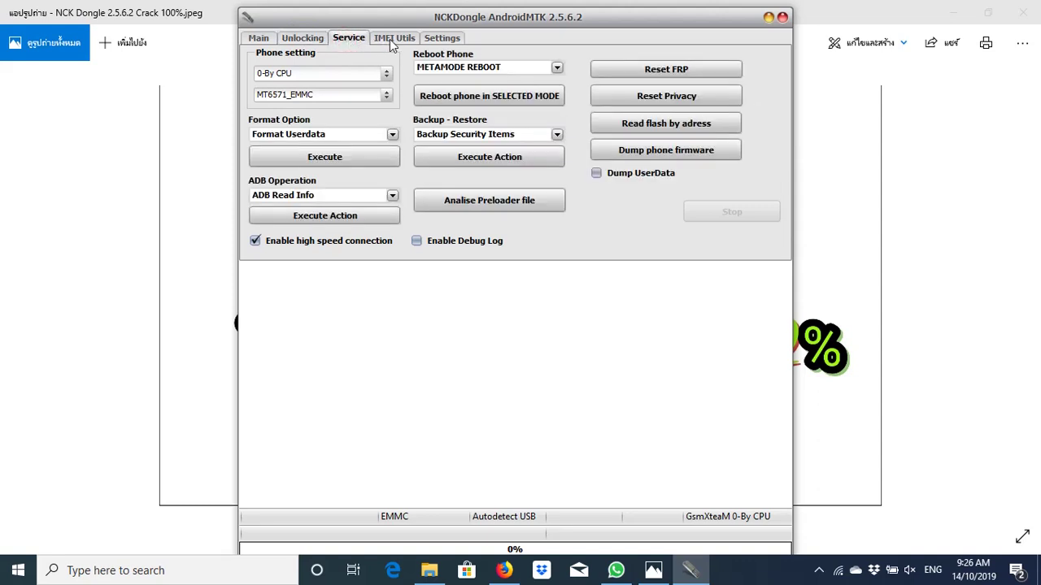
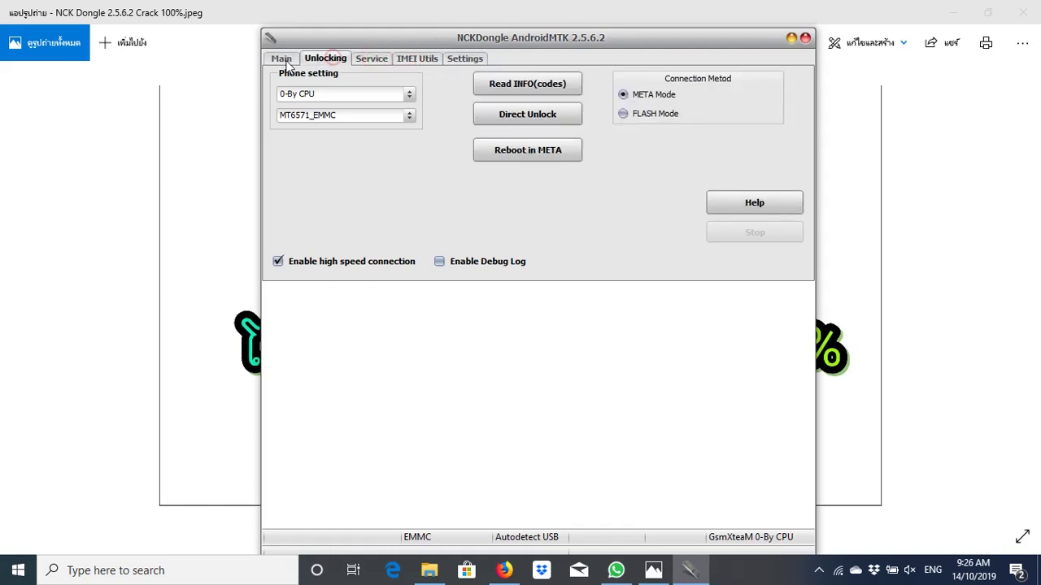
left_click(283, 62)
left_click(332, 63)
Step: Browse the supported phone brands down to Zte and set the phone brand to Huawei for unlocking
left_click(412, 97)
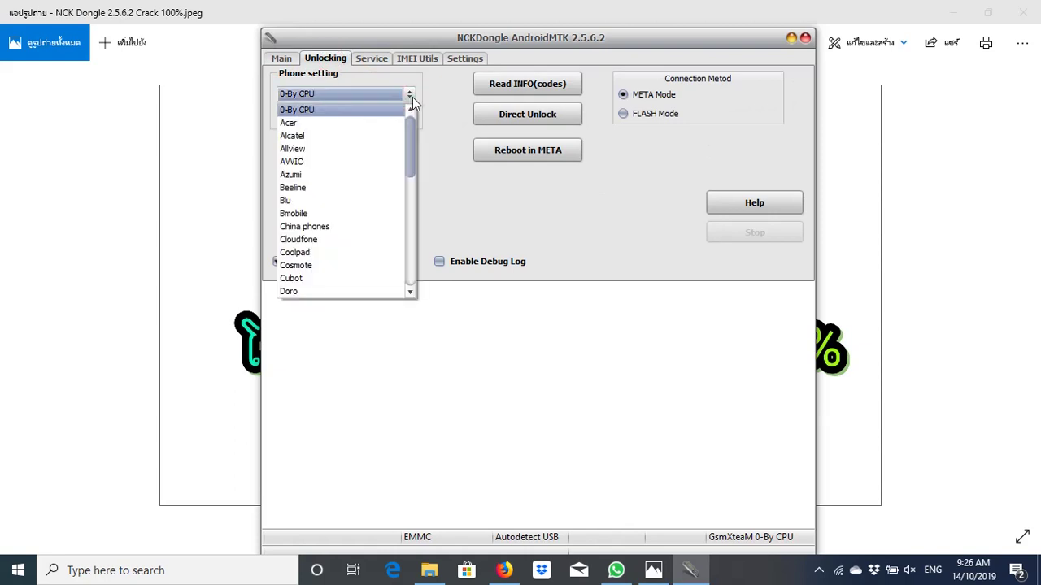
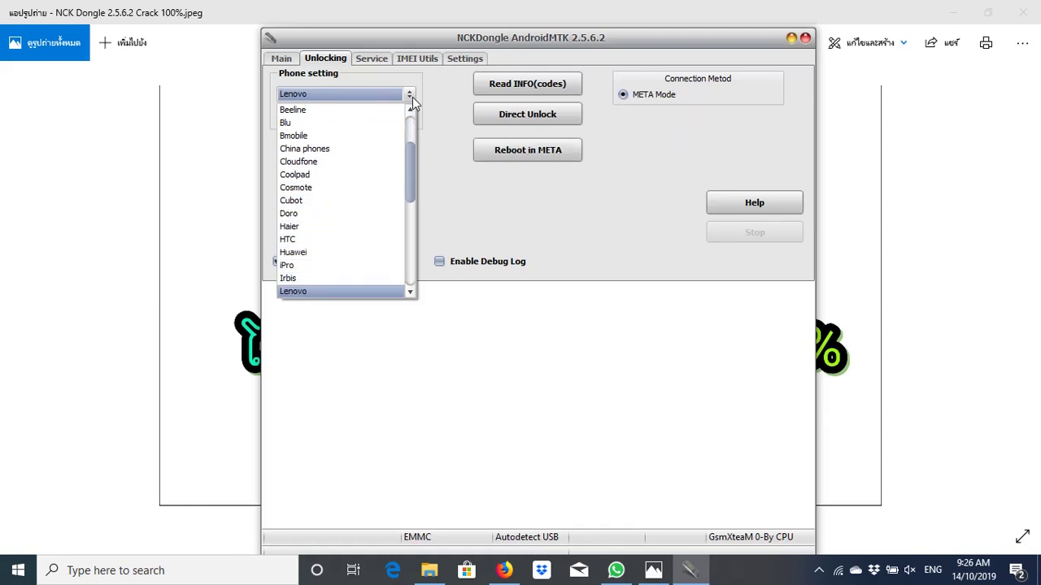
key("Down")
key("Down")
key("Down")
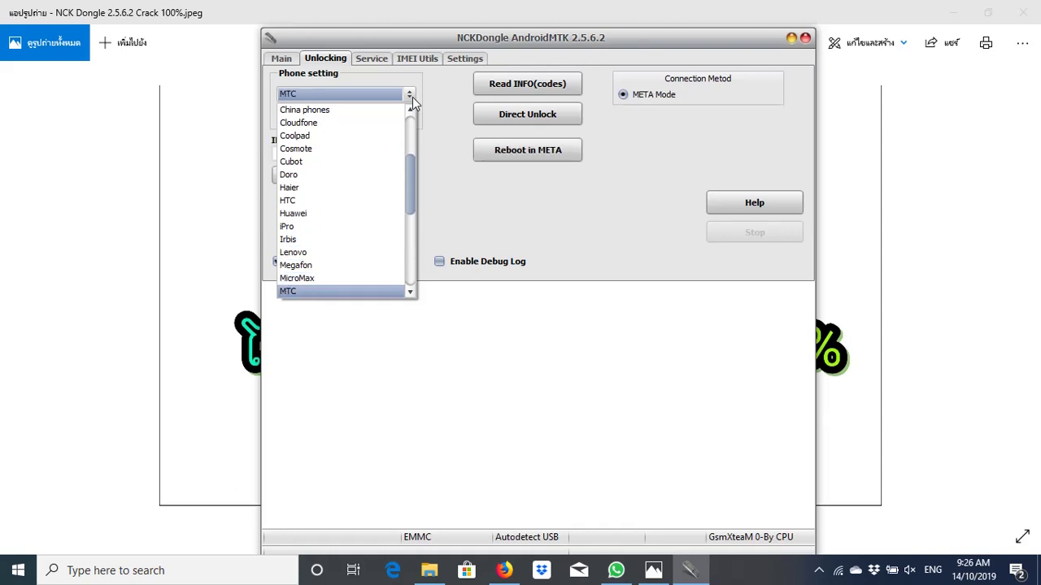
key("Down")
key("Down")
key("Down")
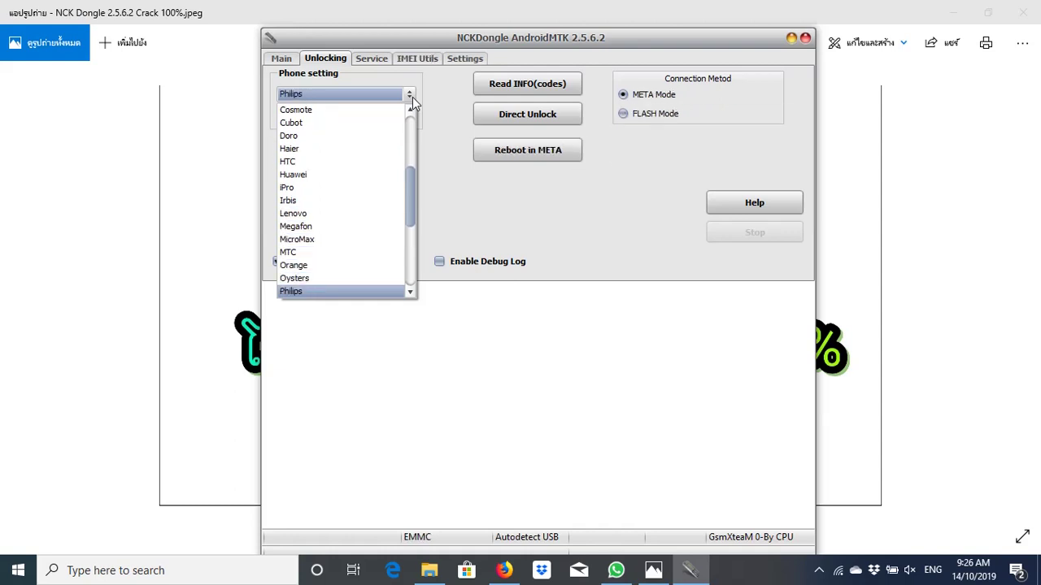
key("Down")
key("Down")
key("Down")
key("Down")
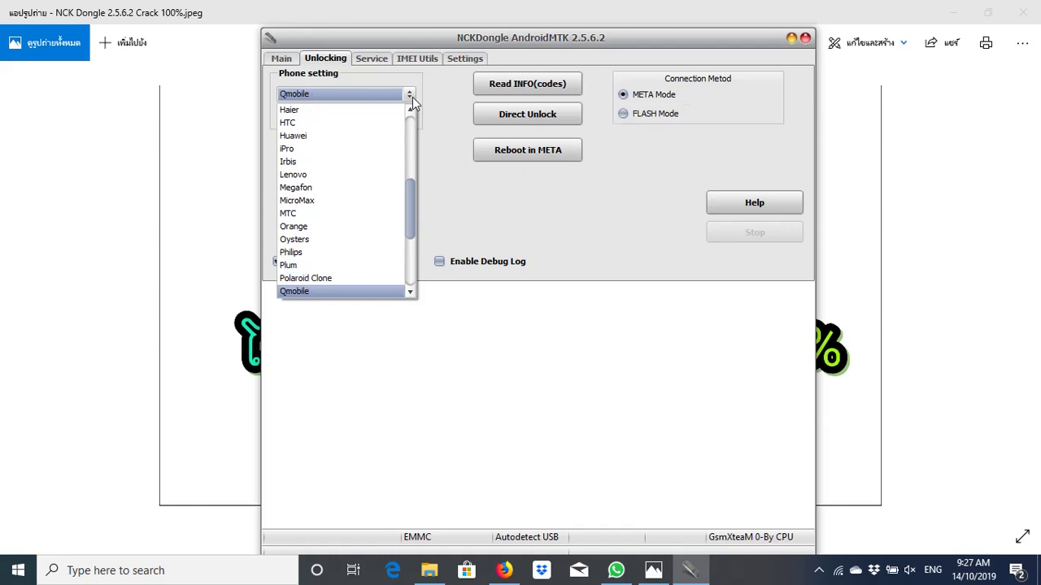
key("Down")
key("Down")
key("Down")
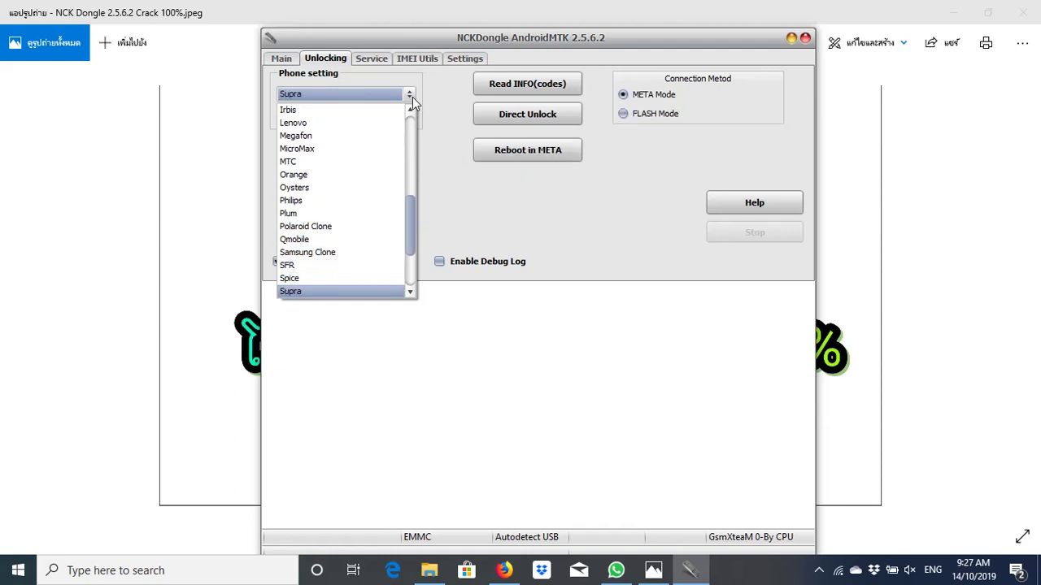
key("Down")
key("Down")
key("Down")
key("Down")
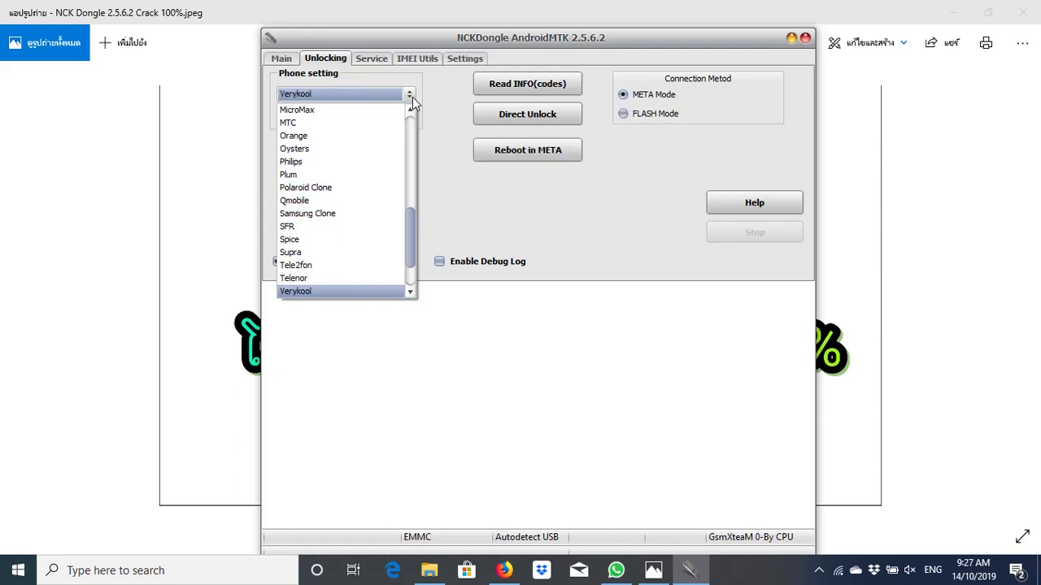
key("Down")
key("Down")
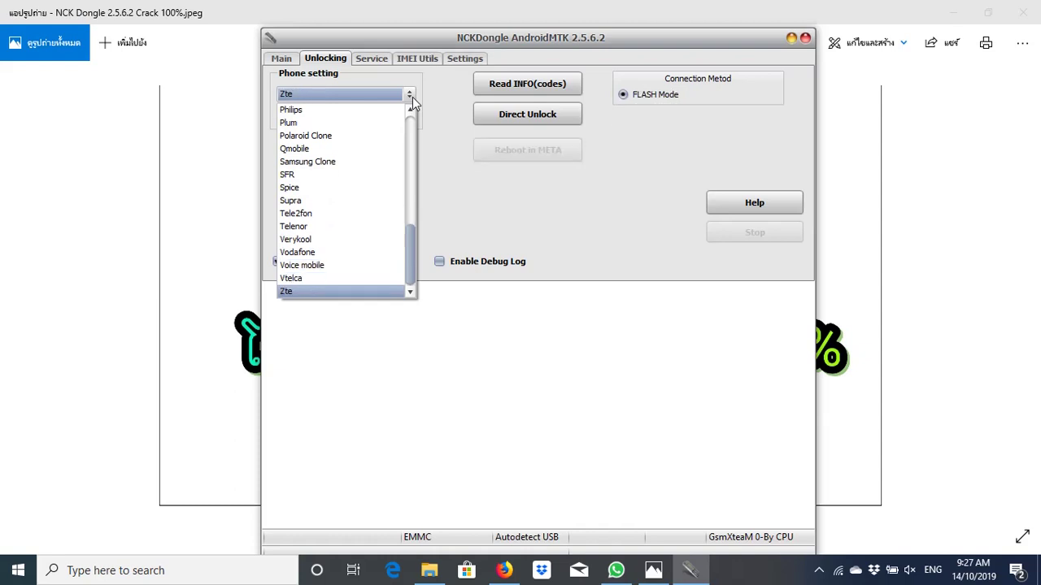
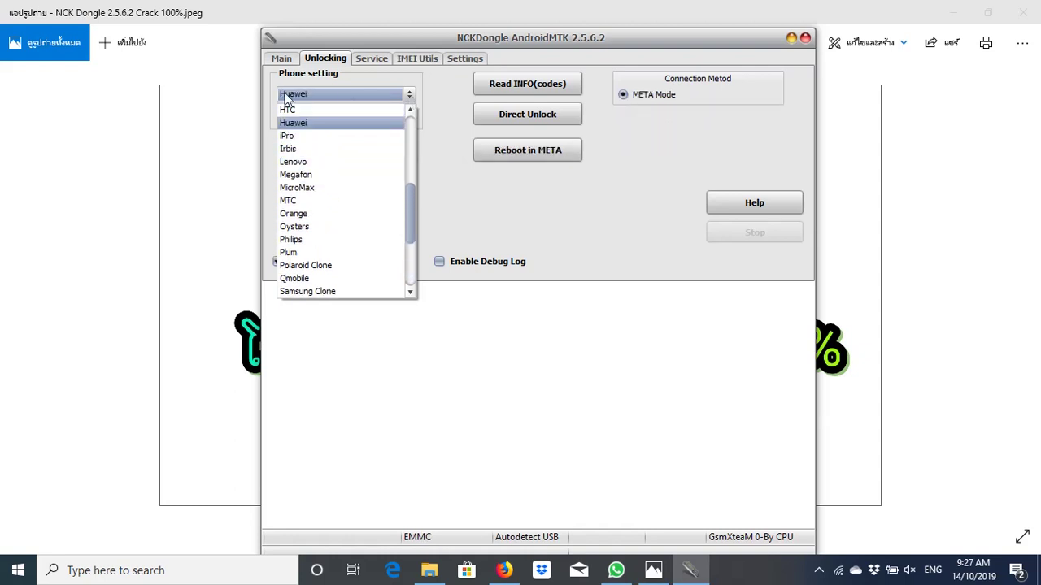
left_click(314, 127)
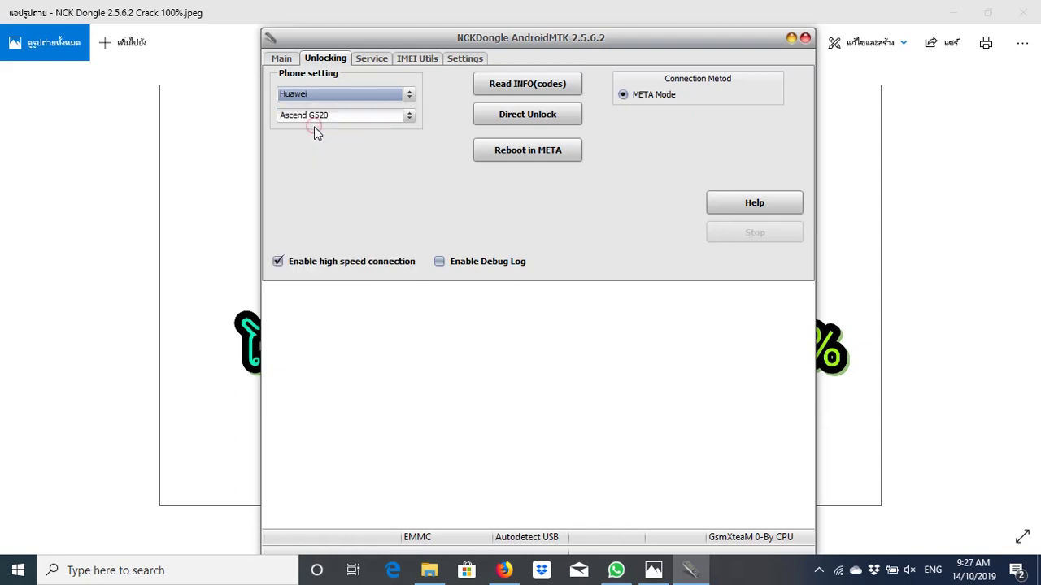
Step: Browse the supported Huawei models down to Honor-3C-Lite and set the phone model to Ascend Y600-U351
left_click(409, 117)
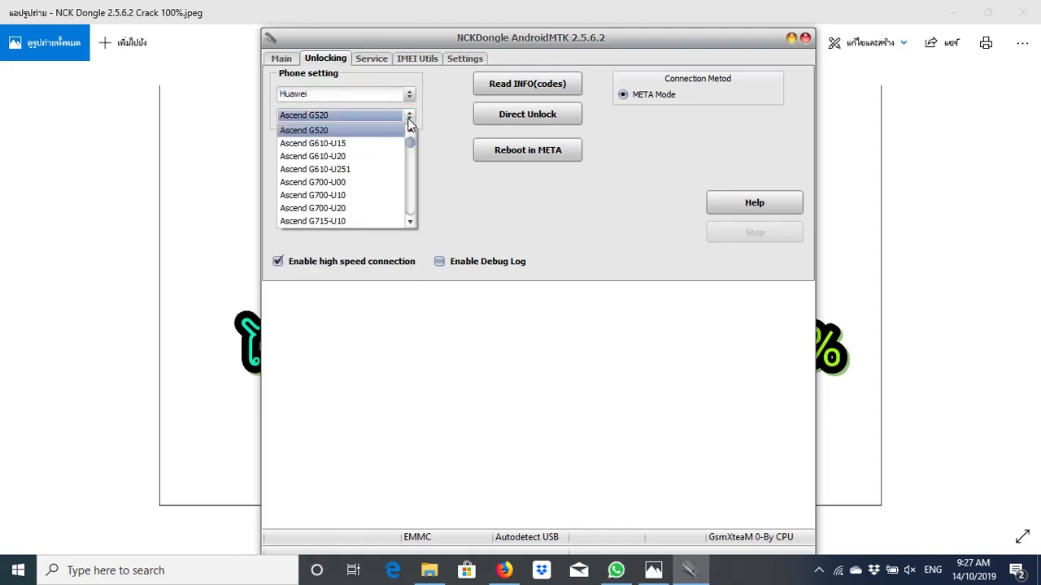
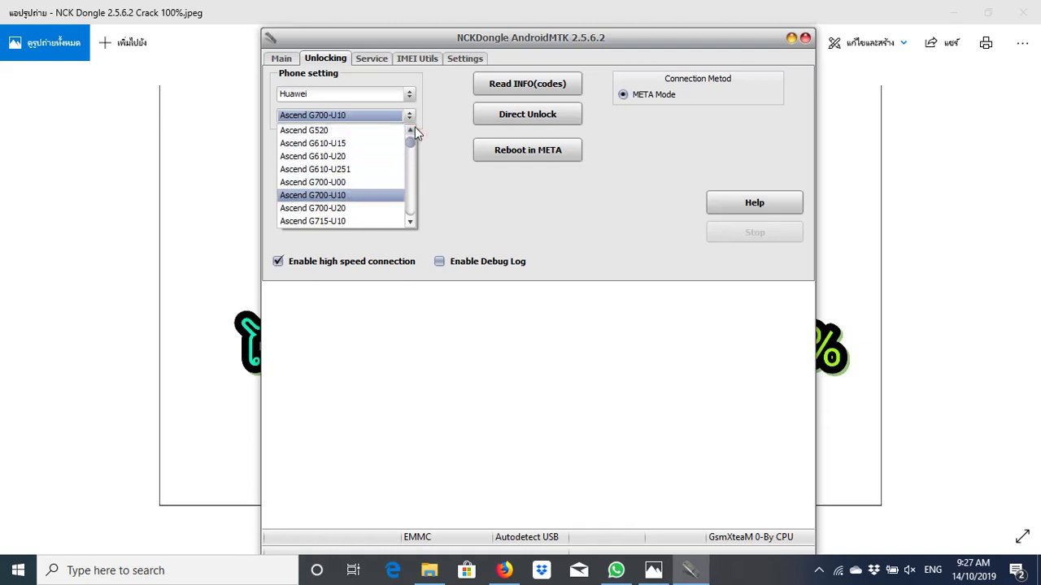
key("Down")
key("Down")
key("Down")
key("Down")
key("Down")
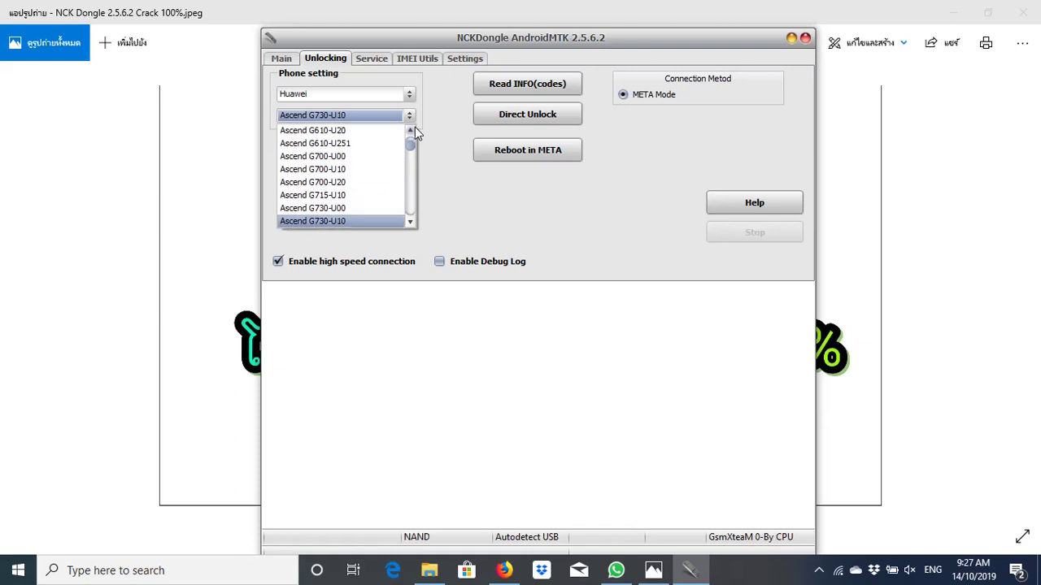
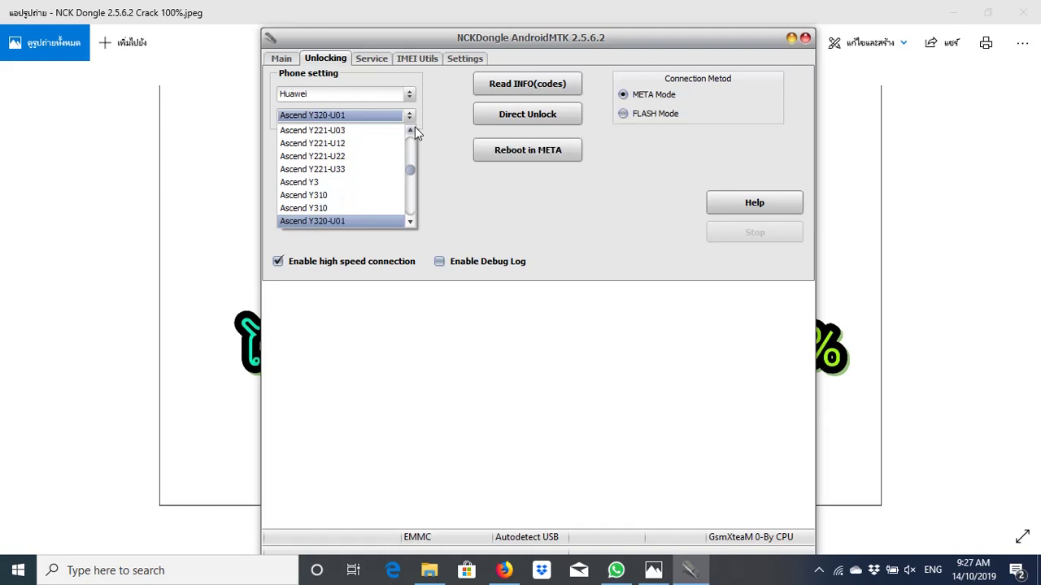
key("Down")
key("Down")
key("Down")
key("Down")
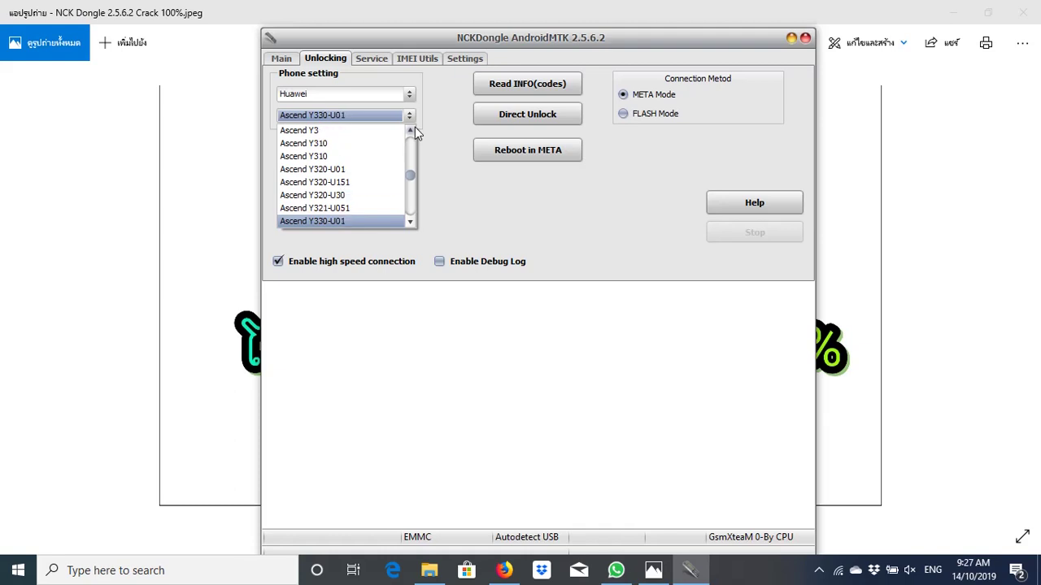
key("Down")
key("Down")
key("Down")
key("Down")
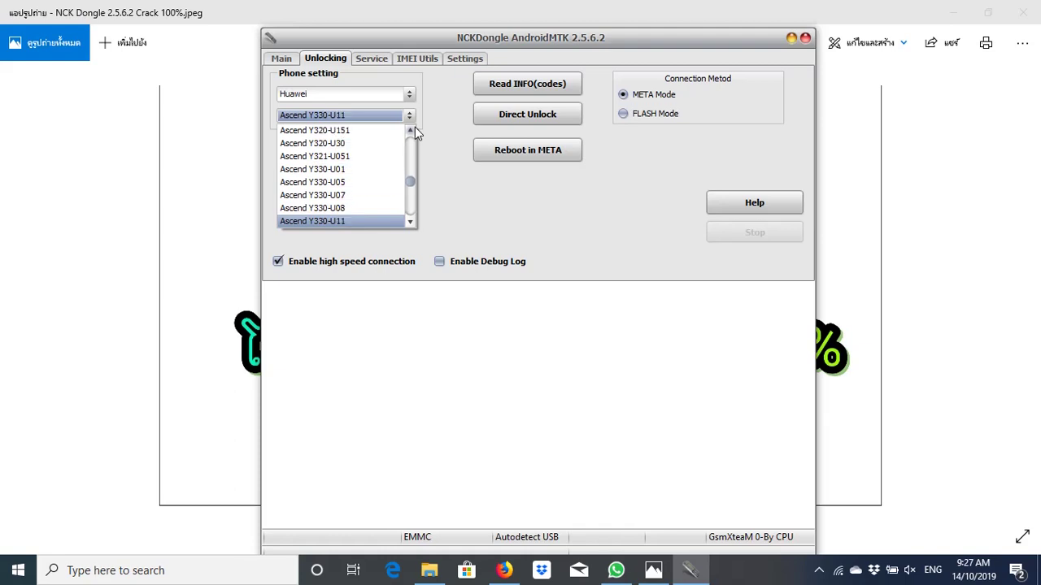
key("Down")
key("Down")
key("Down")
key("Down")
key("Down")
key("Down")
key("Down")
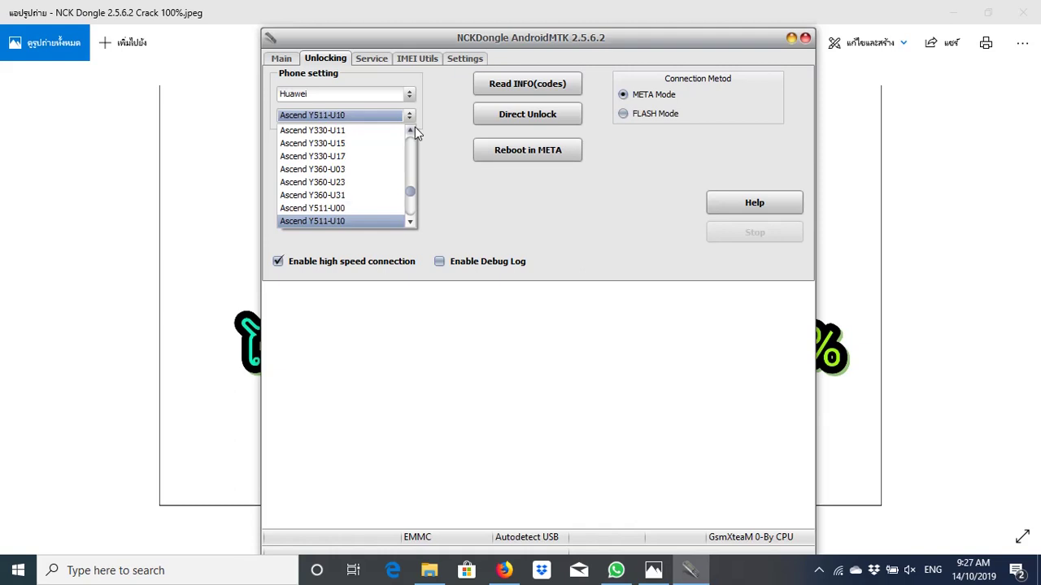
key("Down")
key("Down")
key("Down")
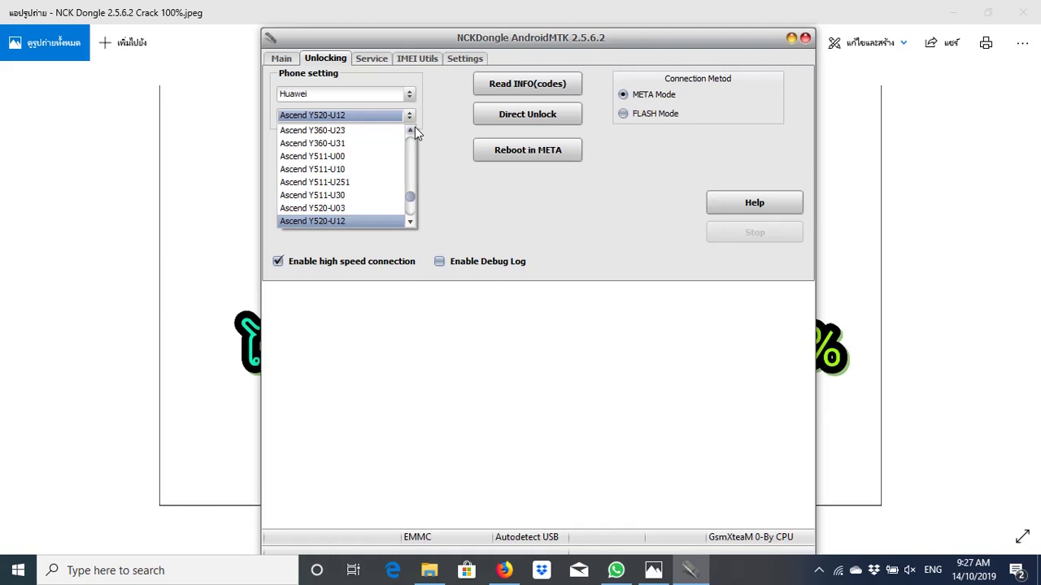
key("Down")
key("Down")
key("Down")
key("Down")
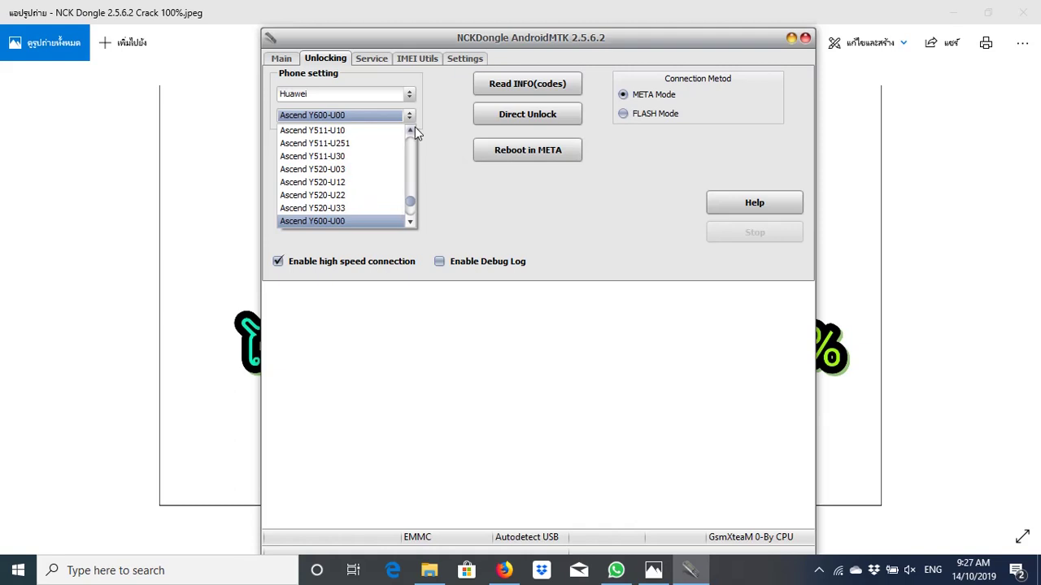
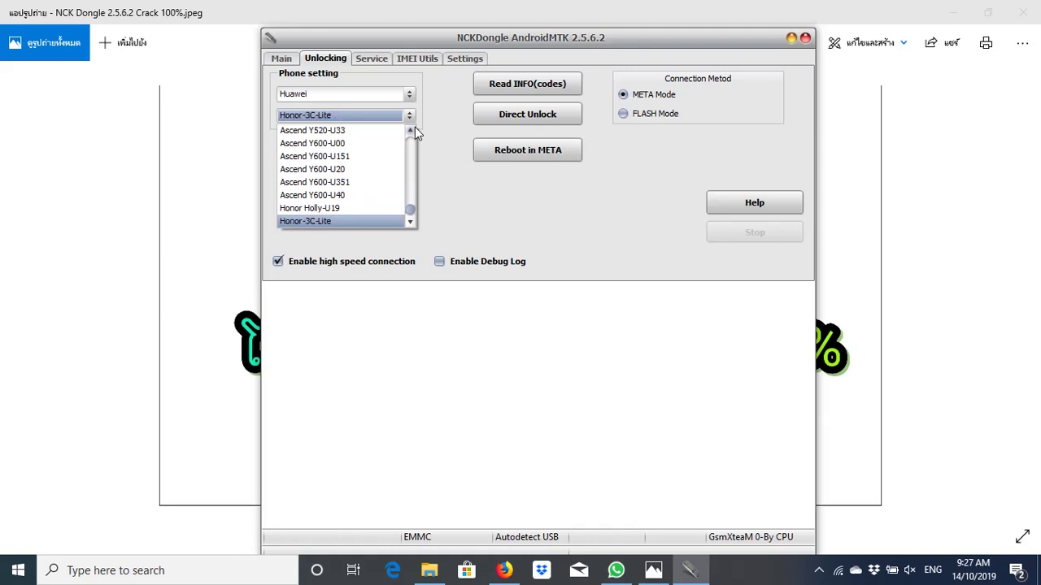
key("Up")
key("Up")
key("Up")
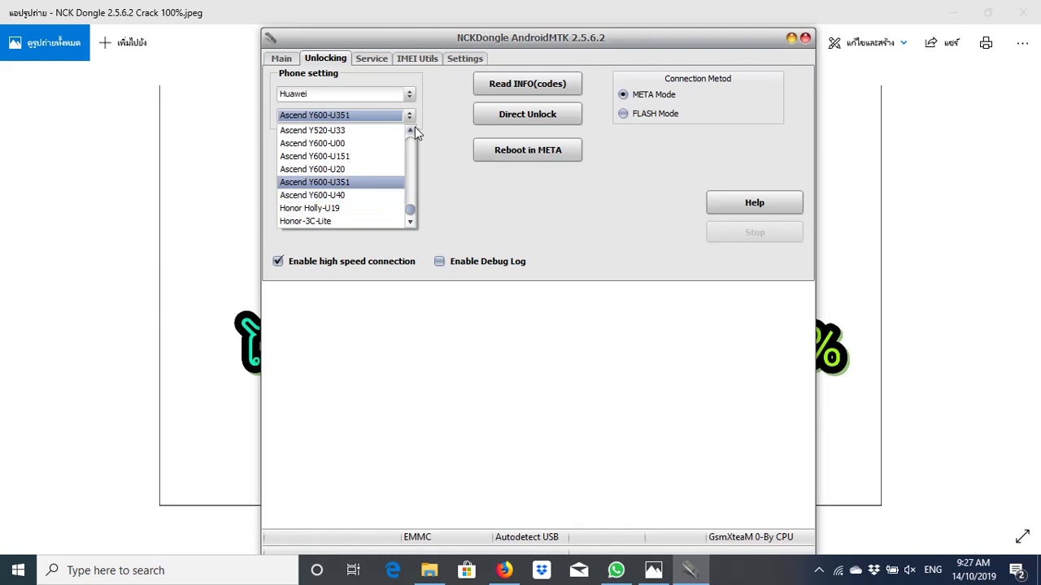
left_click(347, 181)
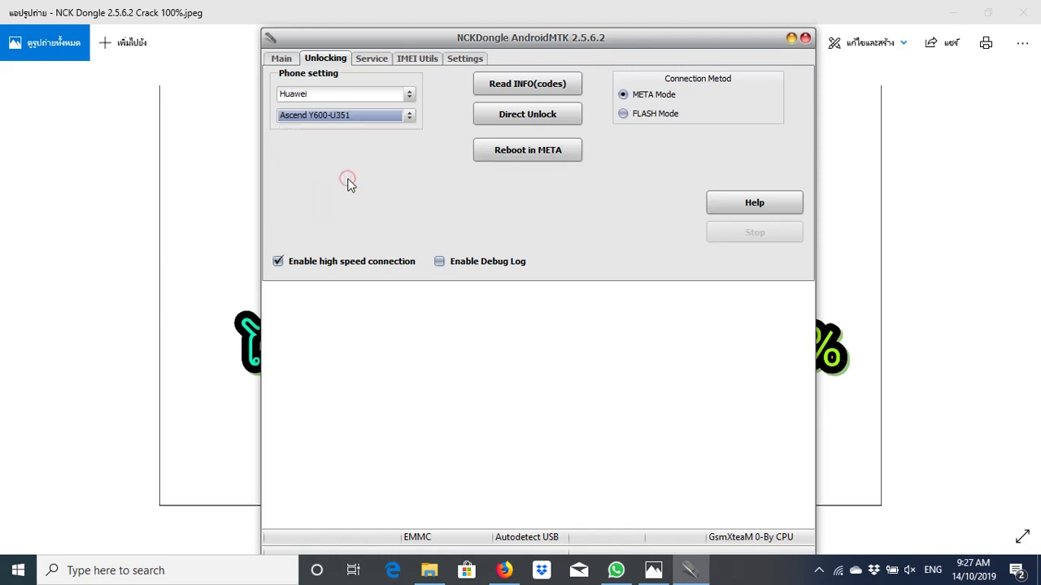
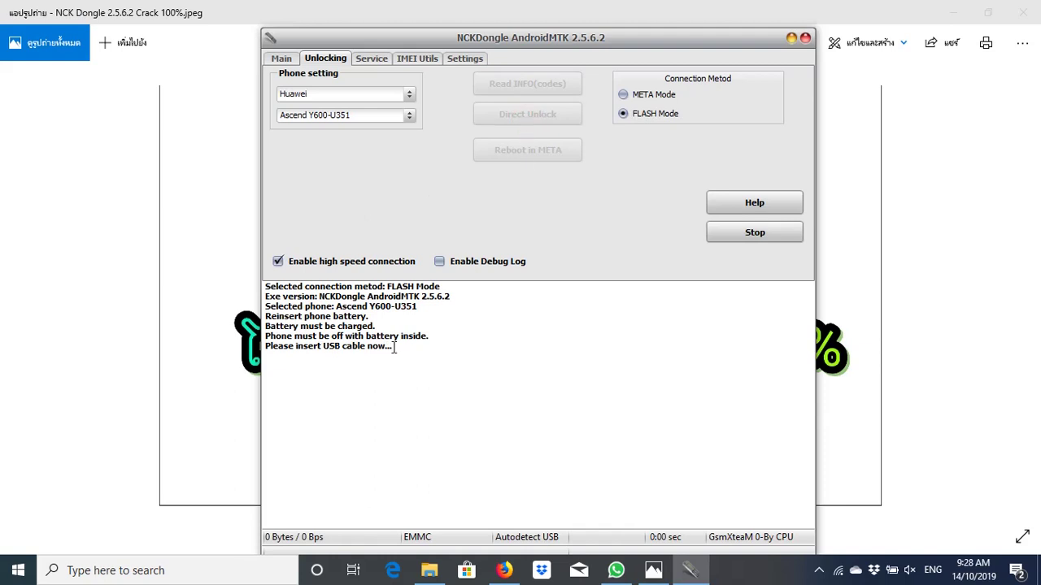
Step: Highlight the USB cable instruction in the log, and review the Service options for backup and restore, phone reboot, formatting and ADB operations
left_click_drag(394, 348, 270, 348)
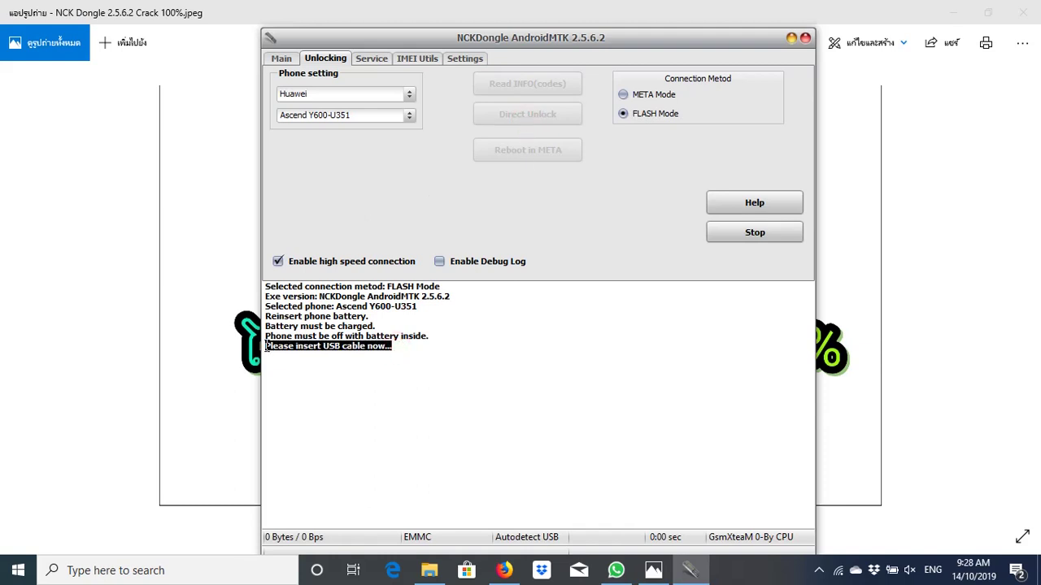
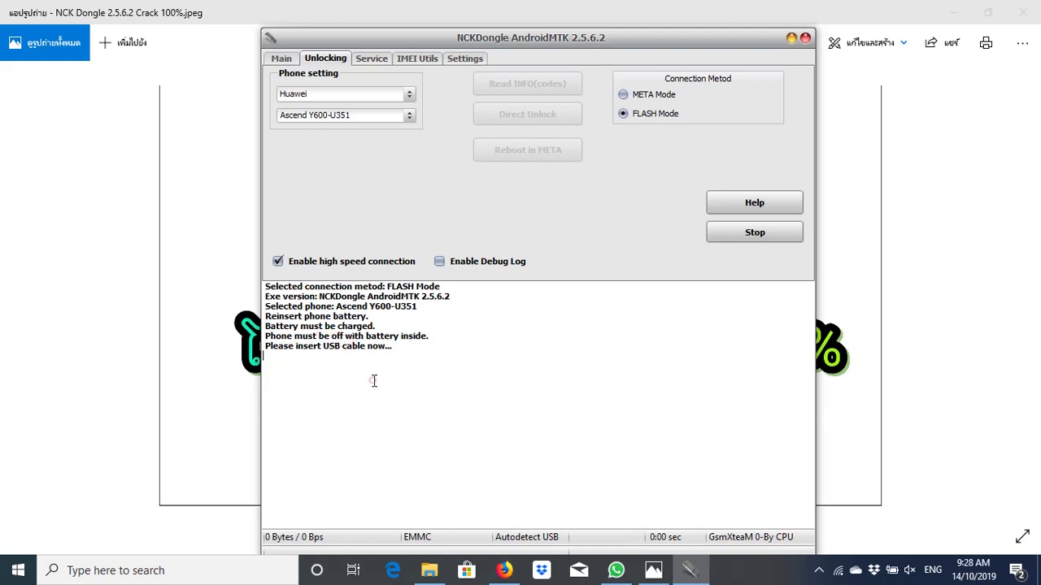
left_click(373, 62)
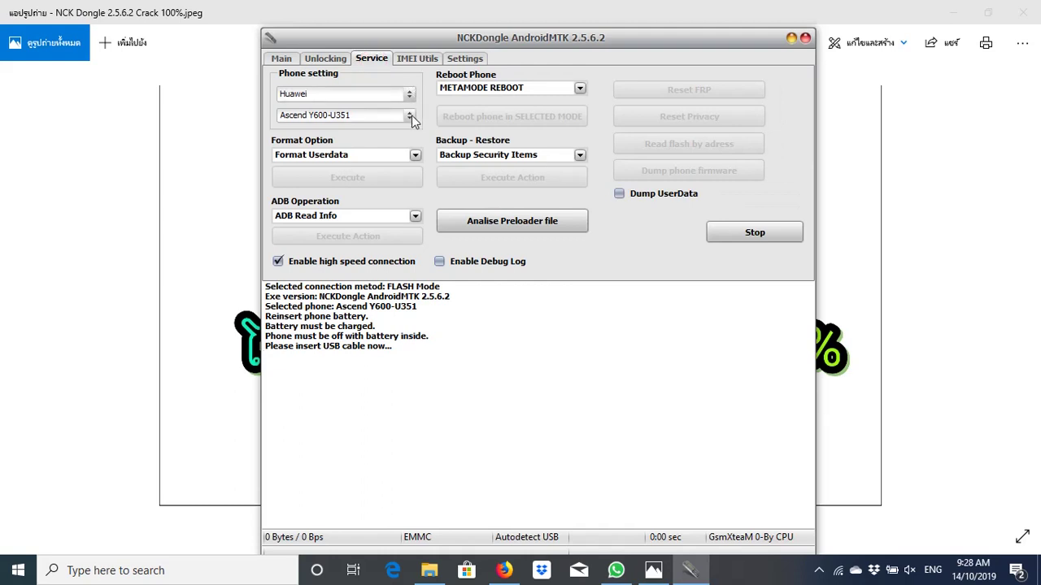
left_click(580, 155)
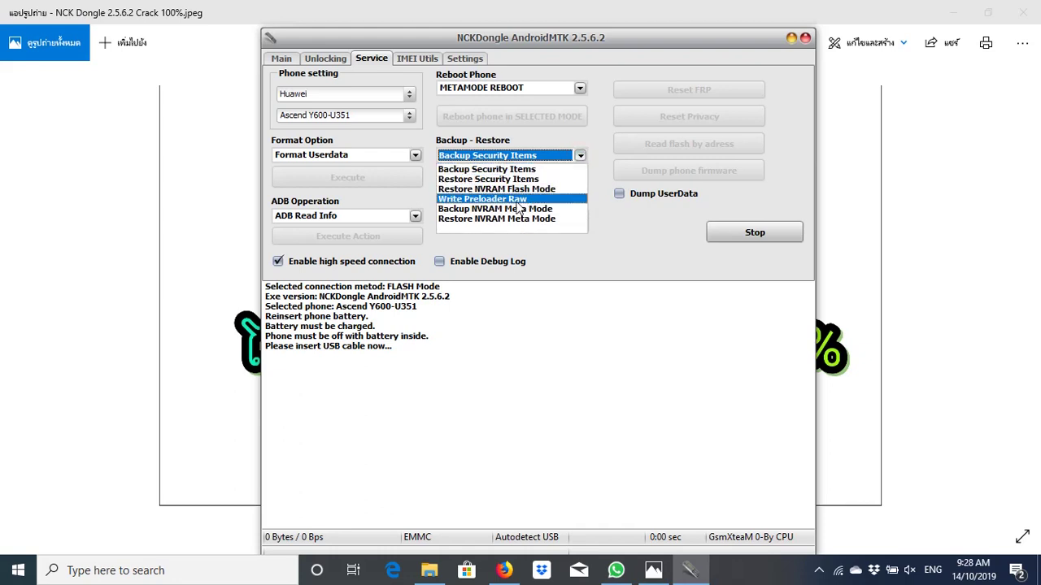
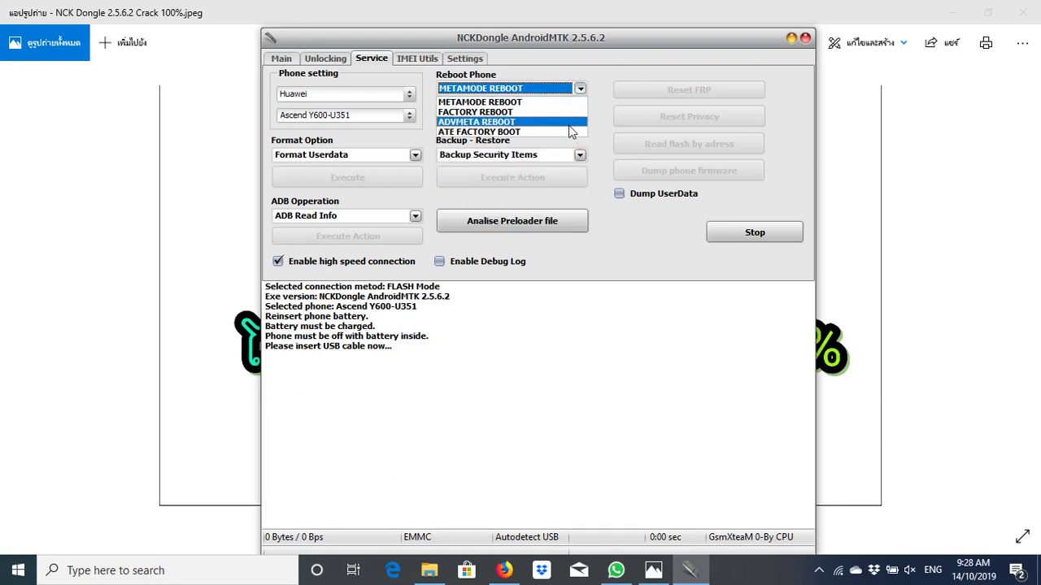
left_click(579, 90)
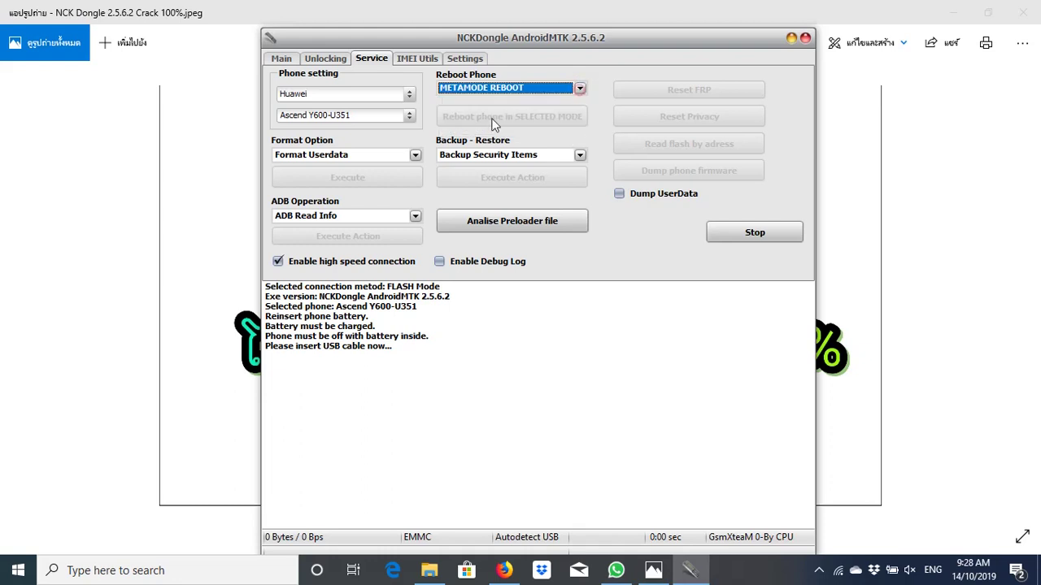
left_click(415, 156)
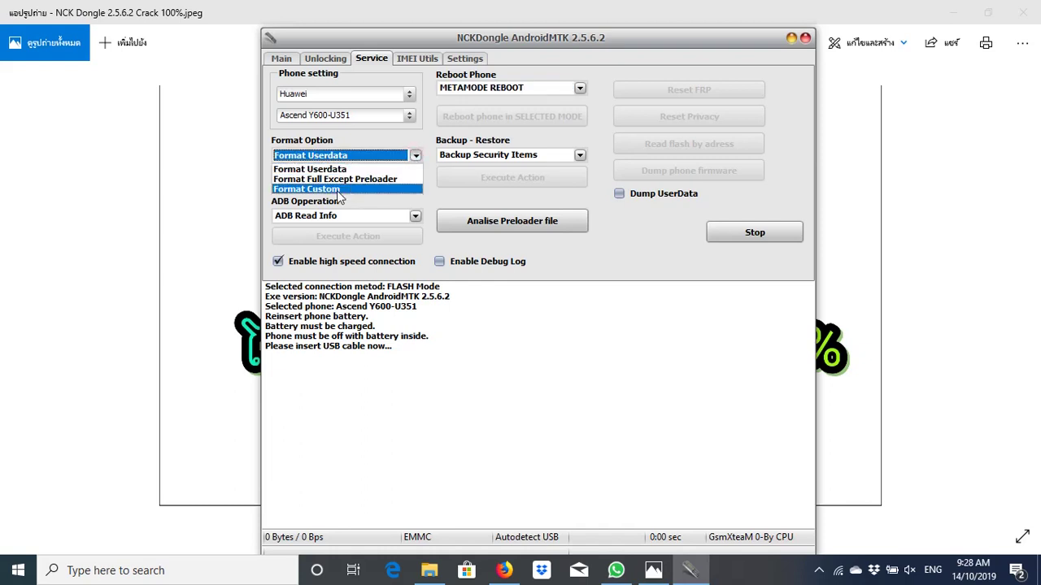
left_click(416, 218)
left_click(415, 218)
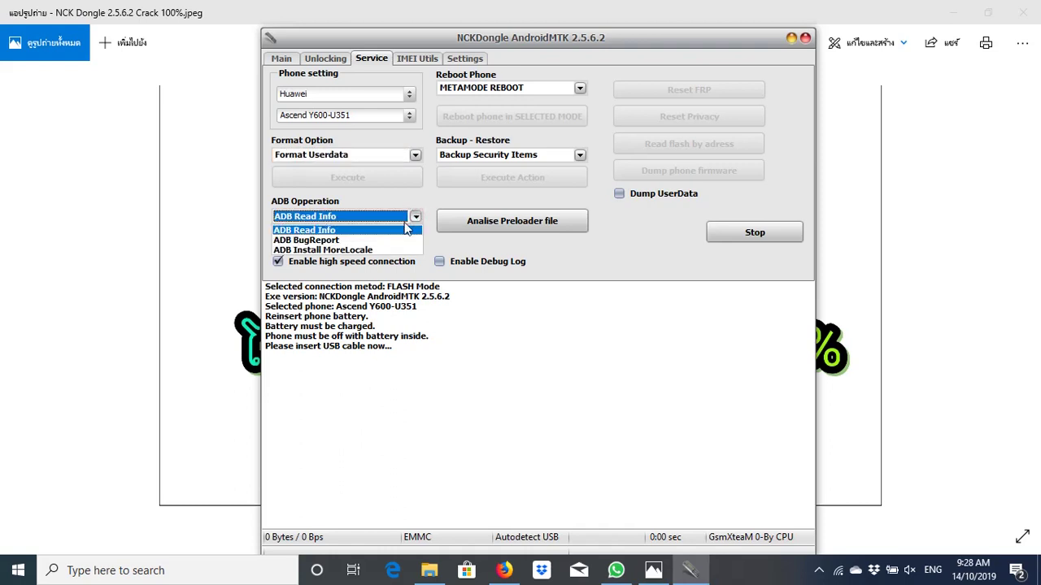
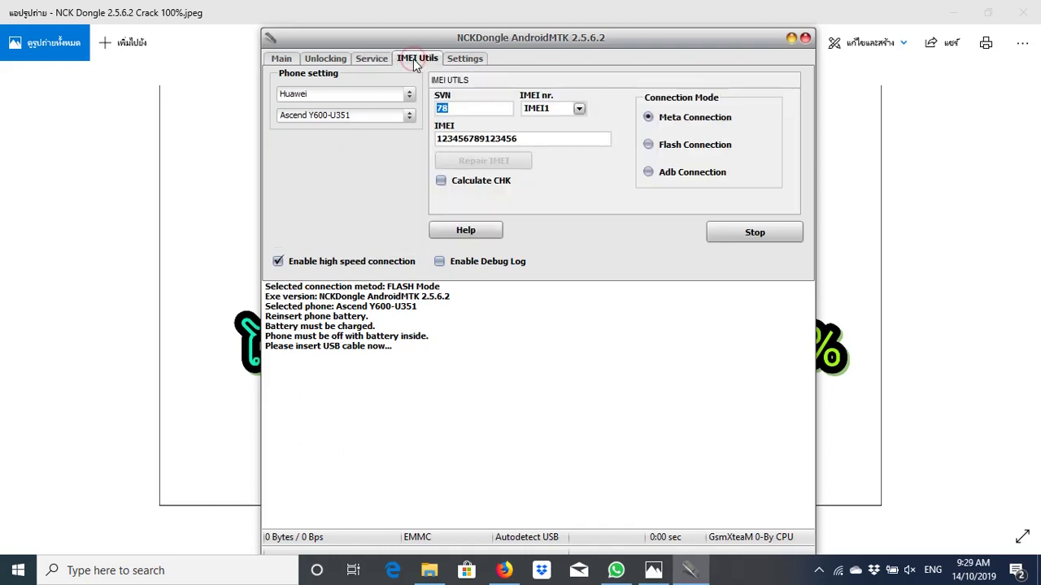
Step: Look over the IMEI number choices and Huawei model list in IMEI Utils, and view the Settings options
left_click(579, 109)
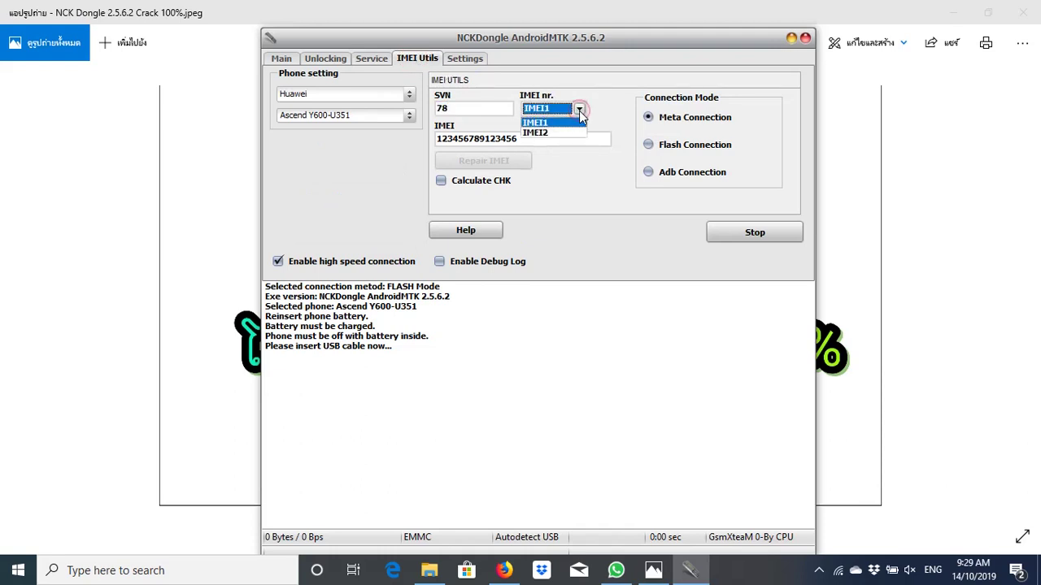
left_click(579, 110)
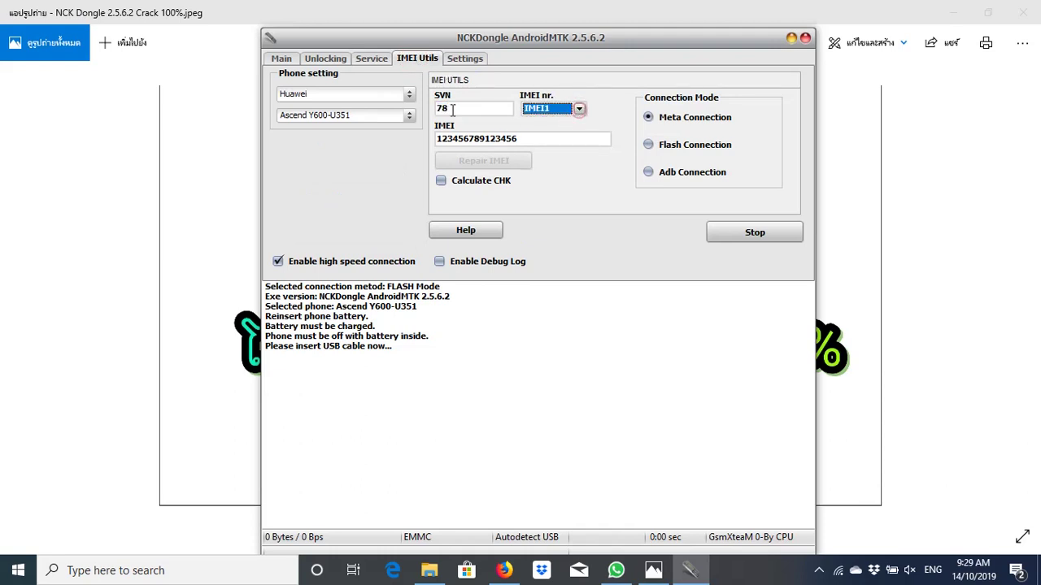
left_click(409, 116)
mouse_move(409, 212)
left_mouse_down()
mouse_move(411, 142)
mouse_move(407, 212)
left_mouse_up()
scroll(341, 187, "up", 6)
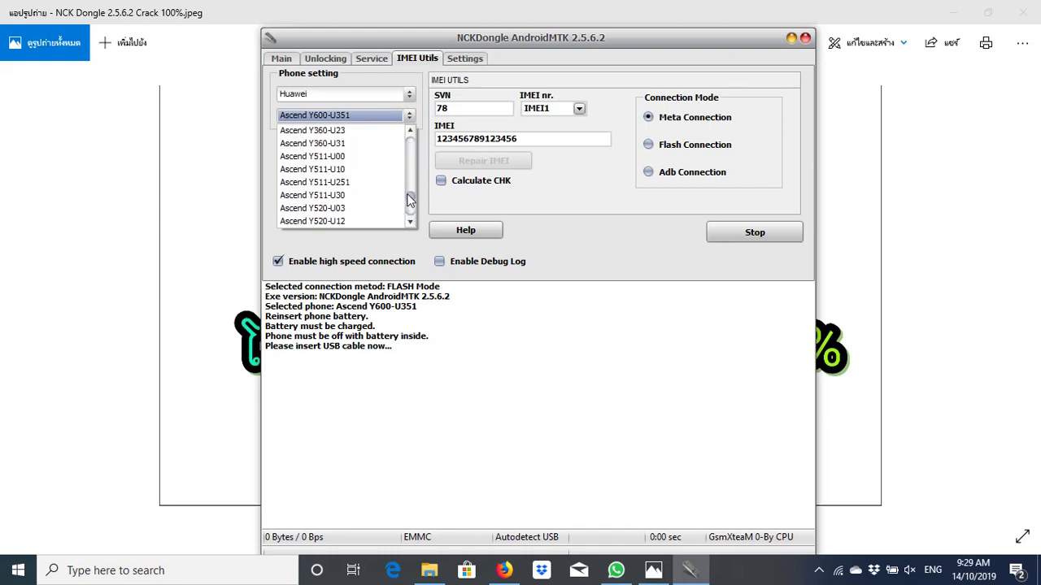
left_click(464, 61)
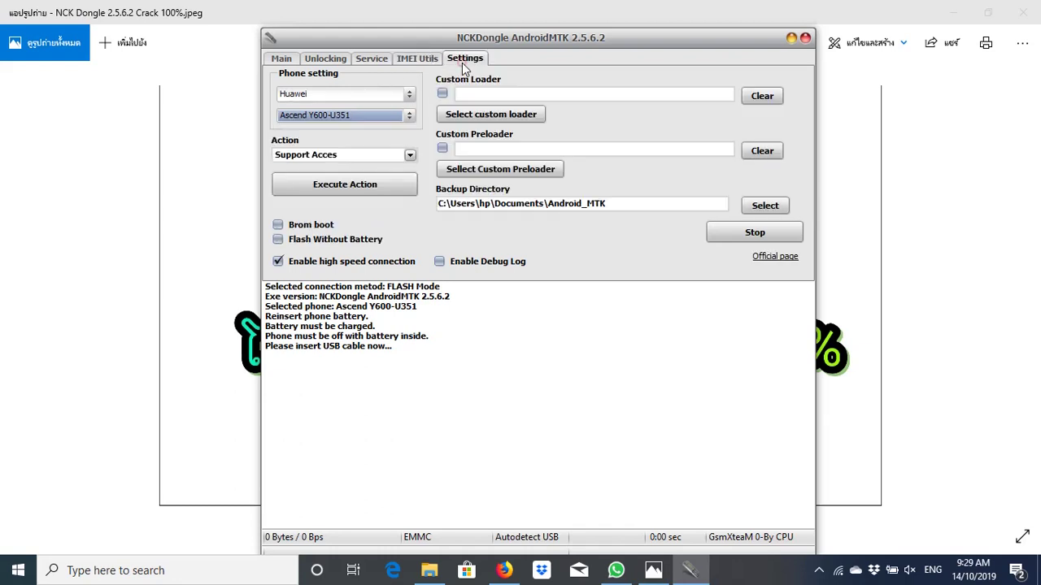
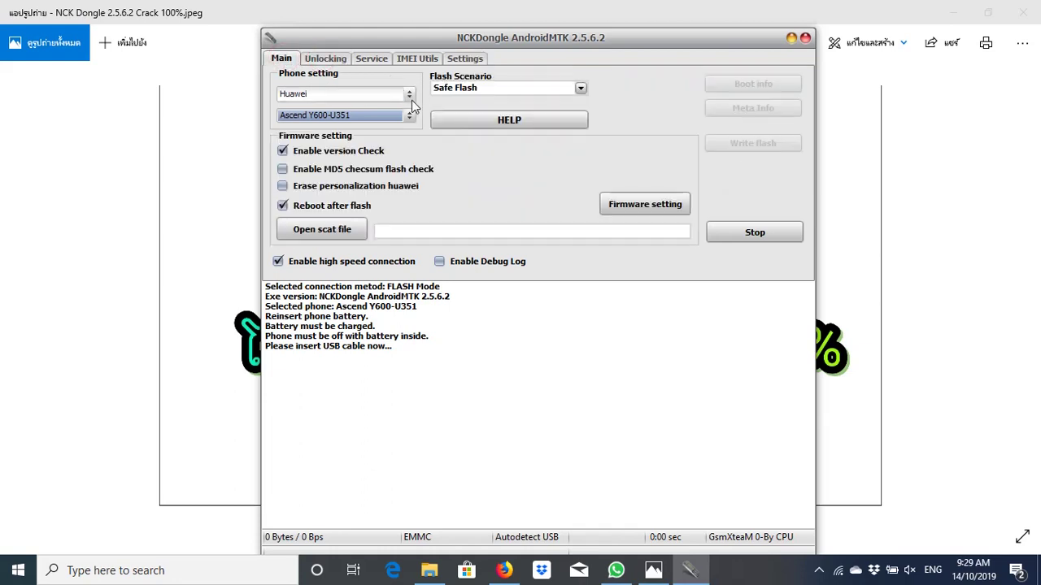
Step: Set the phone brand to Lenovo in the Main functions and browse its models down to Vodafone Smart Tab 3
left_click(409, 95)
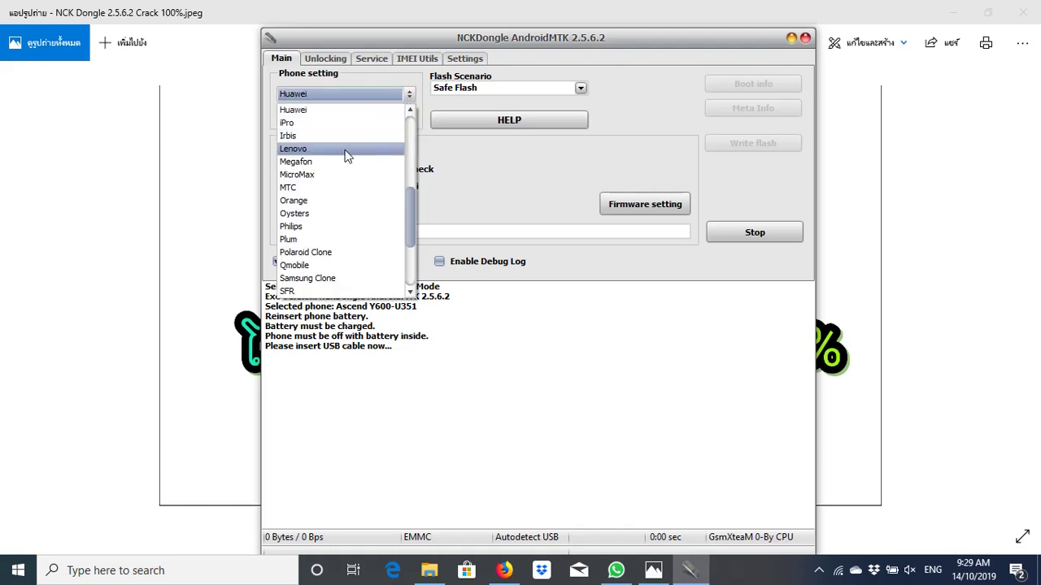
left_click(344, 151)
left_click(409, 122)
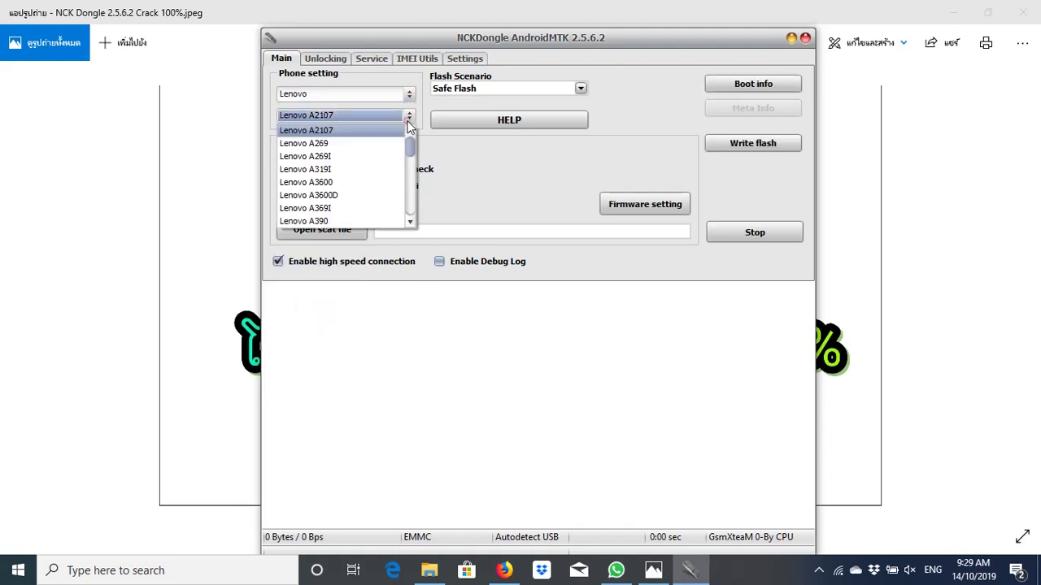
key("Down")
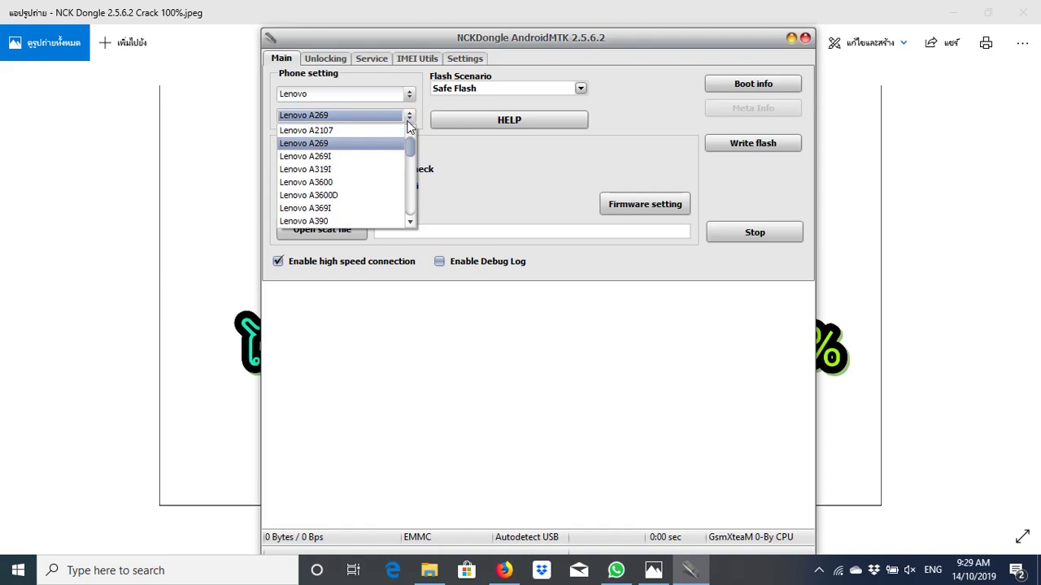
key("Down")
key("Down")
key("Down")
key("Down")
key("Down")
key("Down")
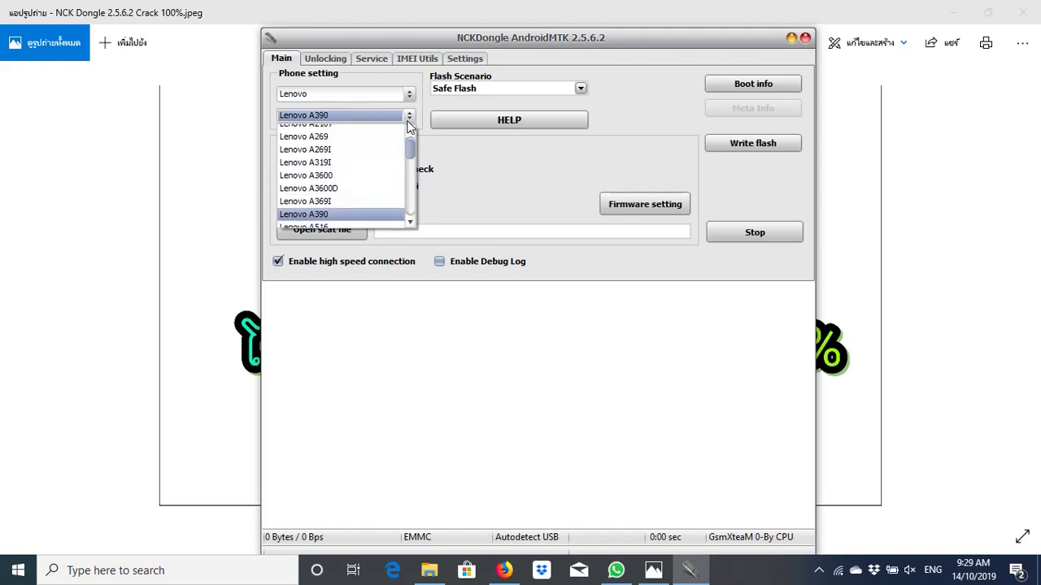
key("Down")
key("Down")
key("Down")
key("Down")
key("Down")
key("Down")
key("Down")
key("Down")
key("Down")
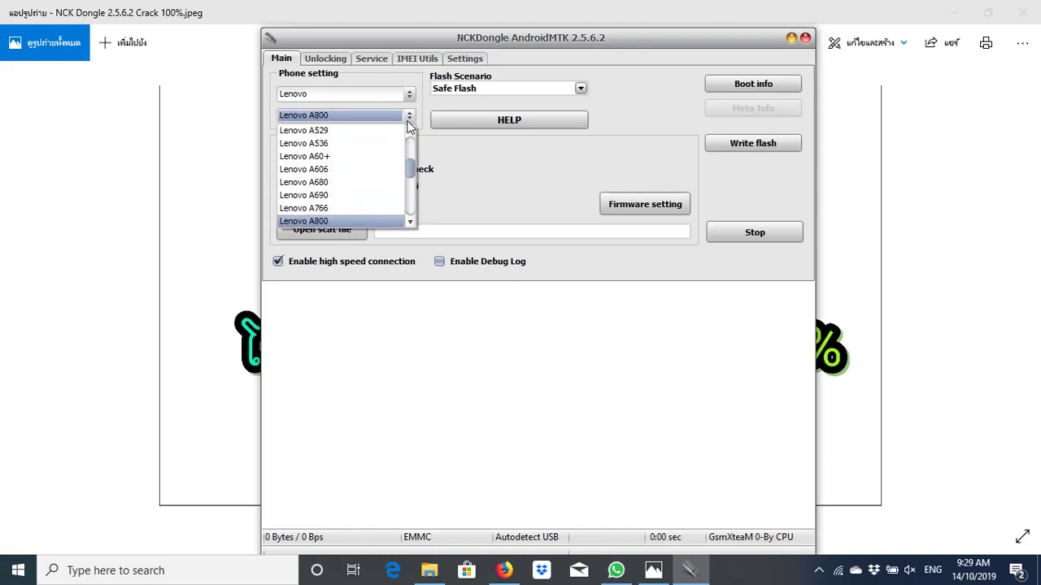
key("Down")
key("Down")
key("Down")
key("Down")
key("Down")
key("Down")
key("Down")
key("Down")
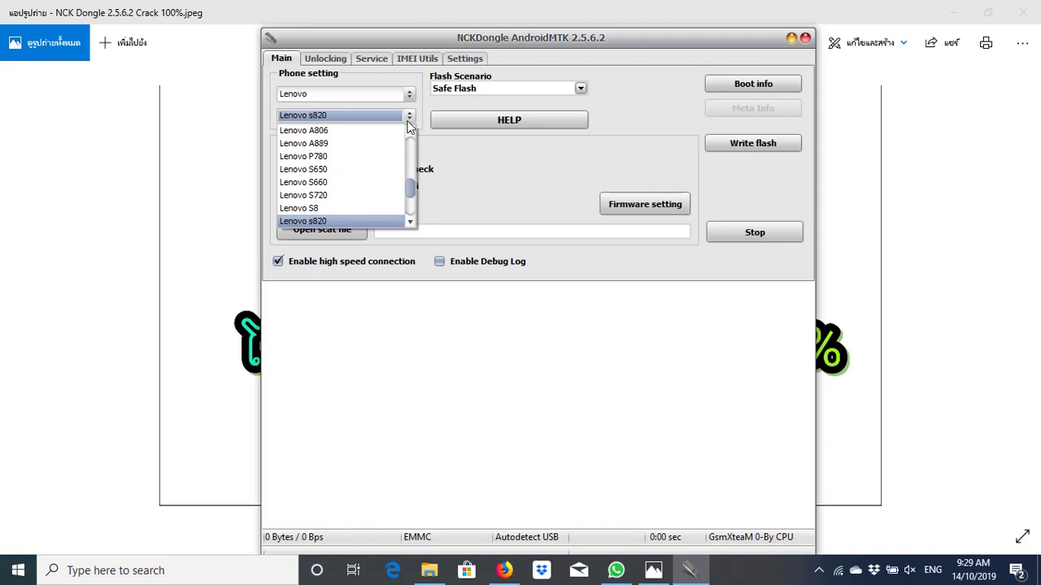
key("Down")
key("Down")
key("Down")
key("Down")
key("Down")
key("Down")
key("Down")
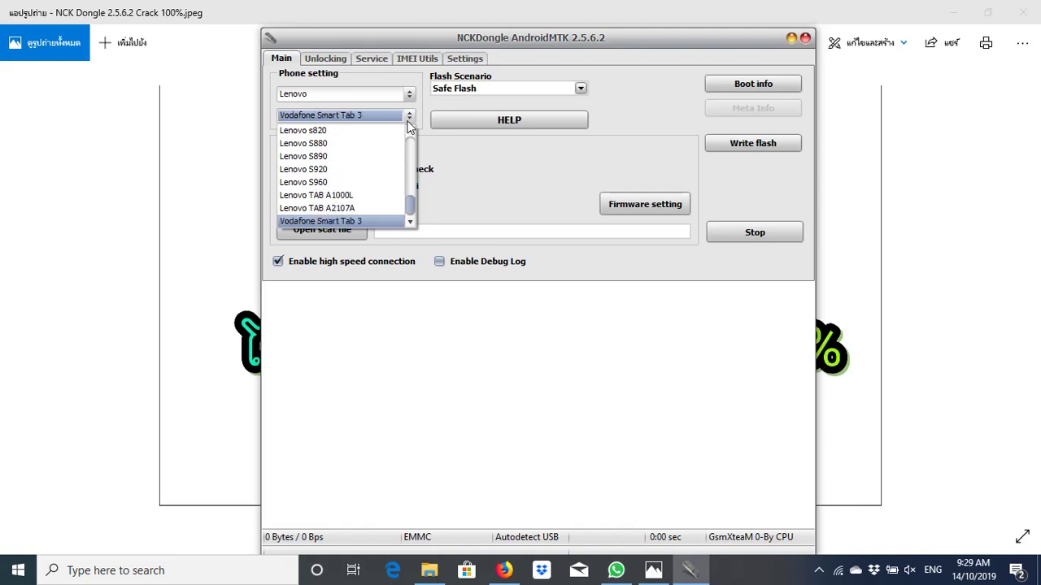
Step: Look through the supported phone brands down to Zte and set the phone brand to Acer
left_click(409, 94)
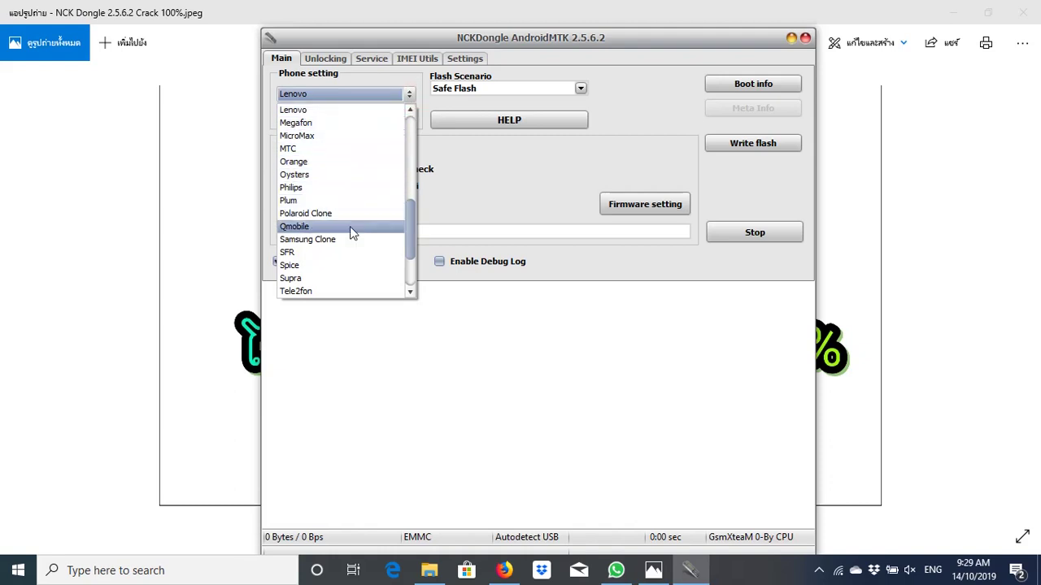
scroll(345, 279, "down", 2)
scroll(346, 279, "down", 1)
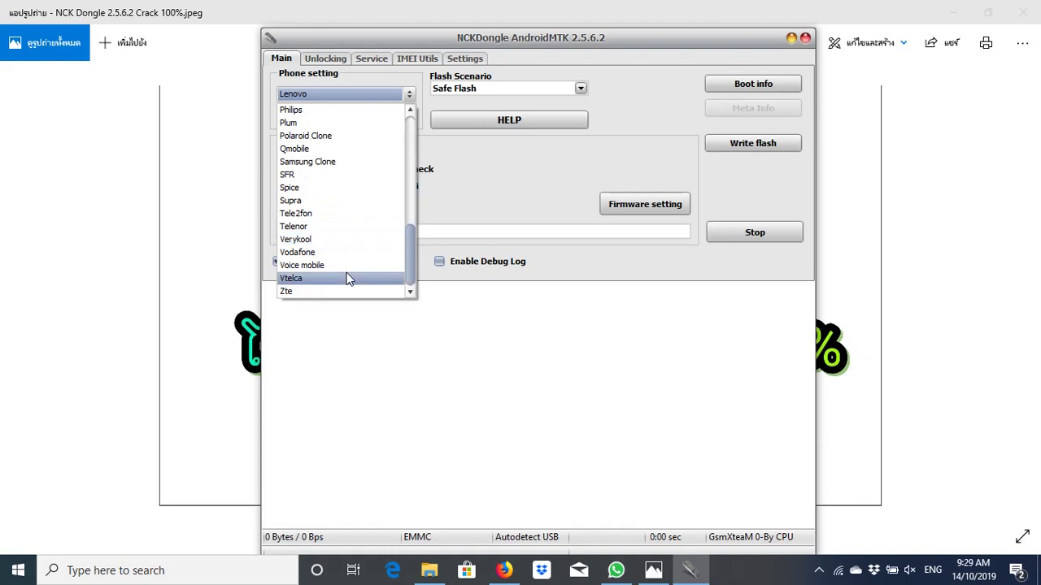
scroll(347, 279, "up", 9)
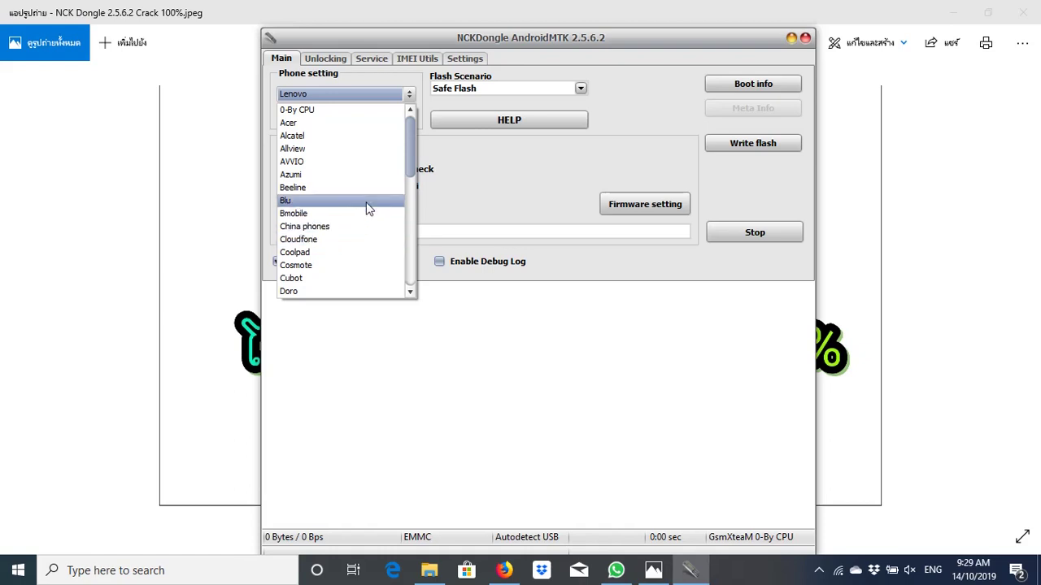
left_click(326, 125)
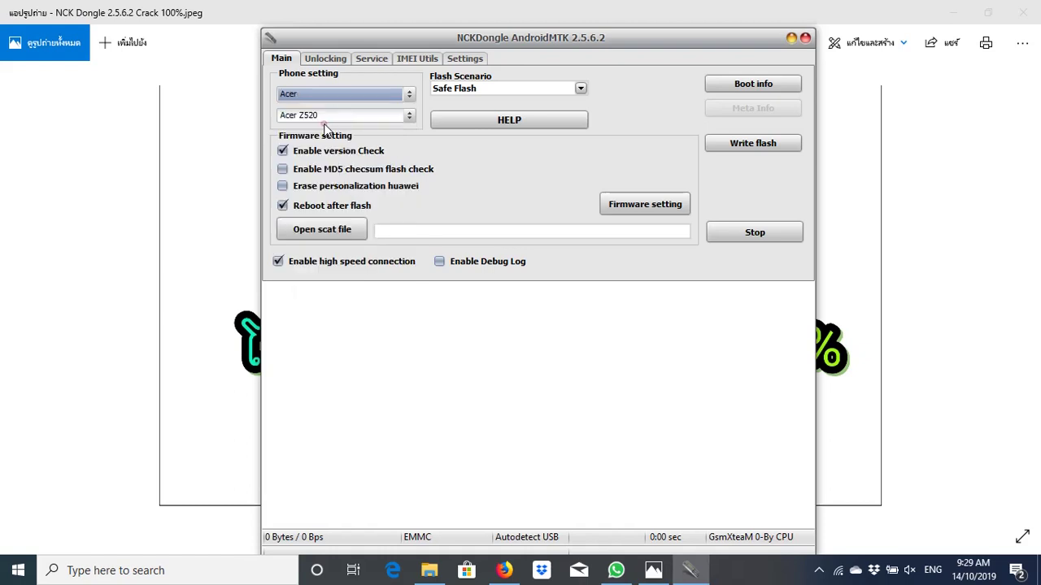
Step: Browse the supported Acer models from Acer Z520 down to Liquid Z500
left_click(409, 116)
key("Down")
key("Down")
key("Down")
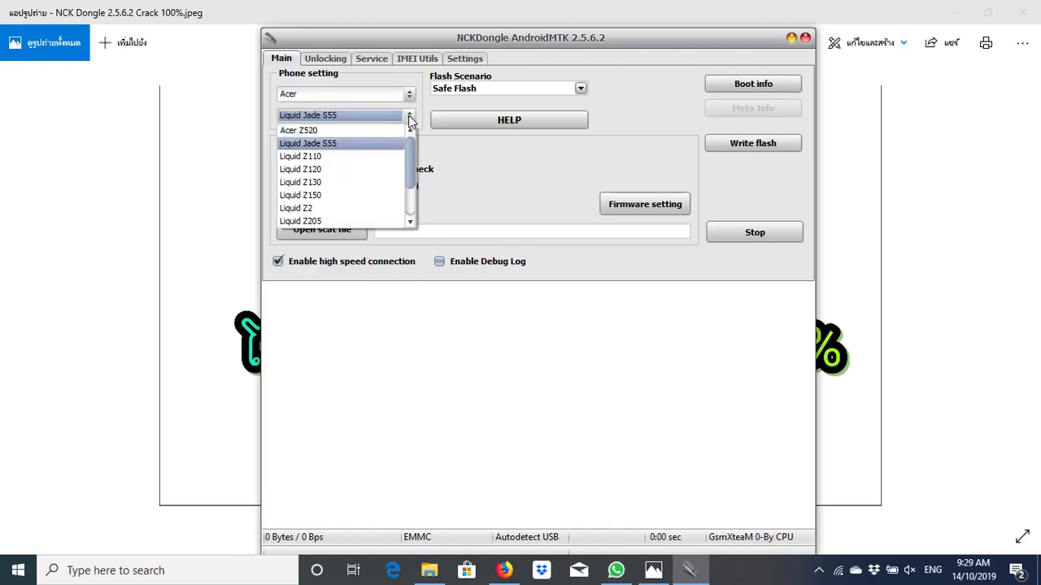
key("Down")
key("Down")
key("Down")
key("Down")
key("Down")
key("Down")
key("Down")
key("Down")
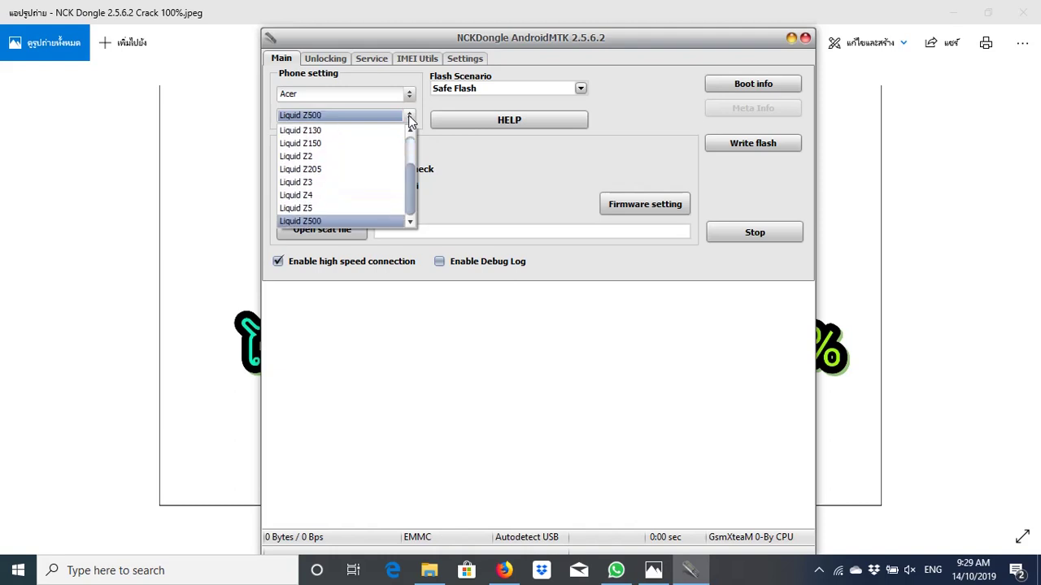
Step: Go through the phone brands from Acer to Zte and set the phone brand to Voice mobile
left_click(410, 96)
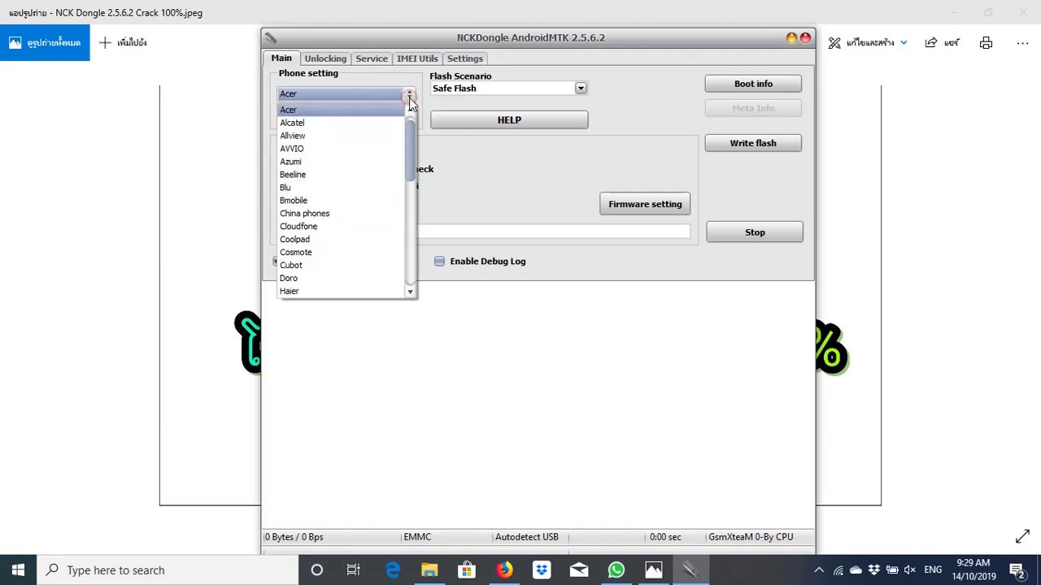
key("Down")
key("Down")
key("Down")
key("Down")
key("Down")
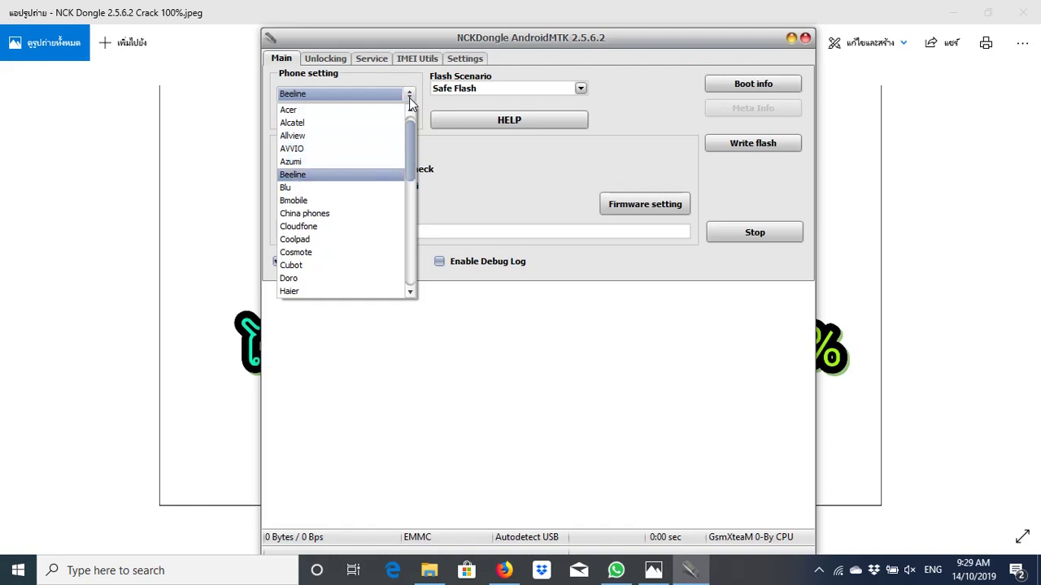
key("Down")
key("Down")
key("Down")
key("Down")
key("Down")
key("Down")
key("Down")
key("Down")
key("Down")
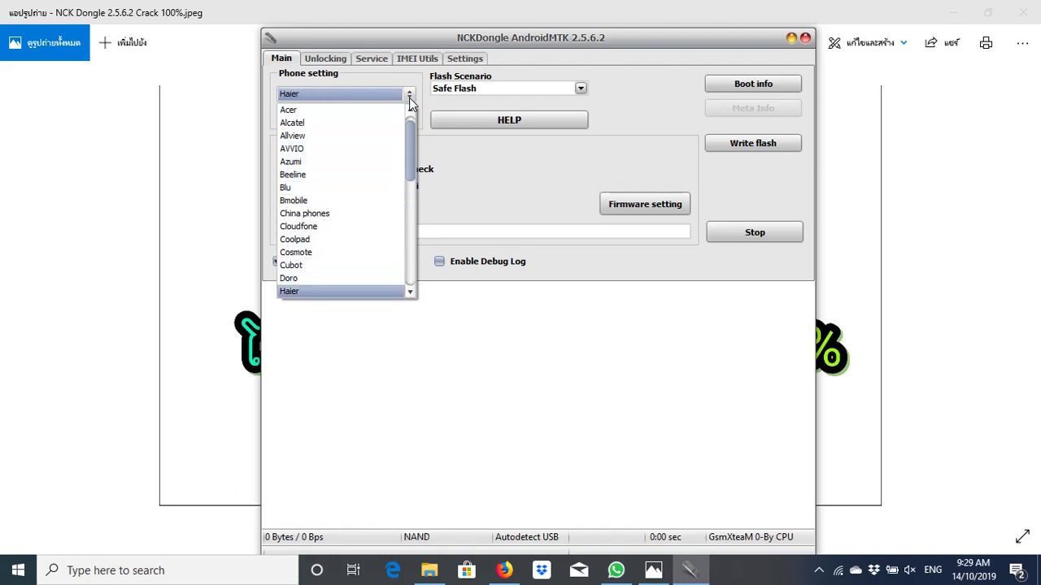
key("Down")
key("Down")
key("Down")
key("Down")
key("Down")
key("Down")
key("Down")
key("Down")
key("Down")
key("Down")
key("Down")
key("Down")
key("Down")
key("Down")
key("Down")
key("Down")
key("Down")
key("Down")
key("Down")
key("Down")
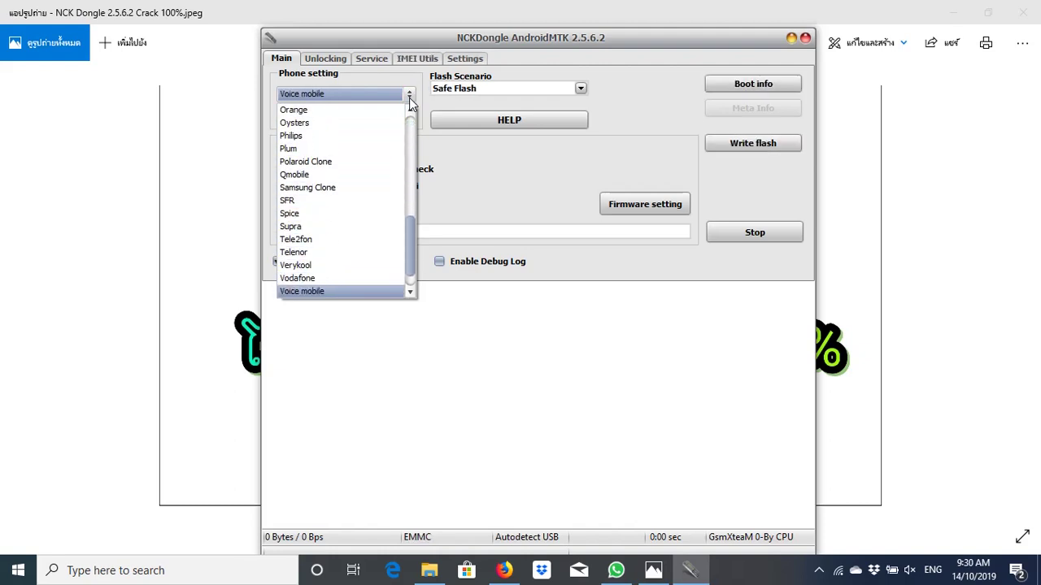
key("Down")
key("Down")
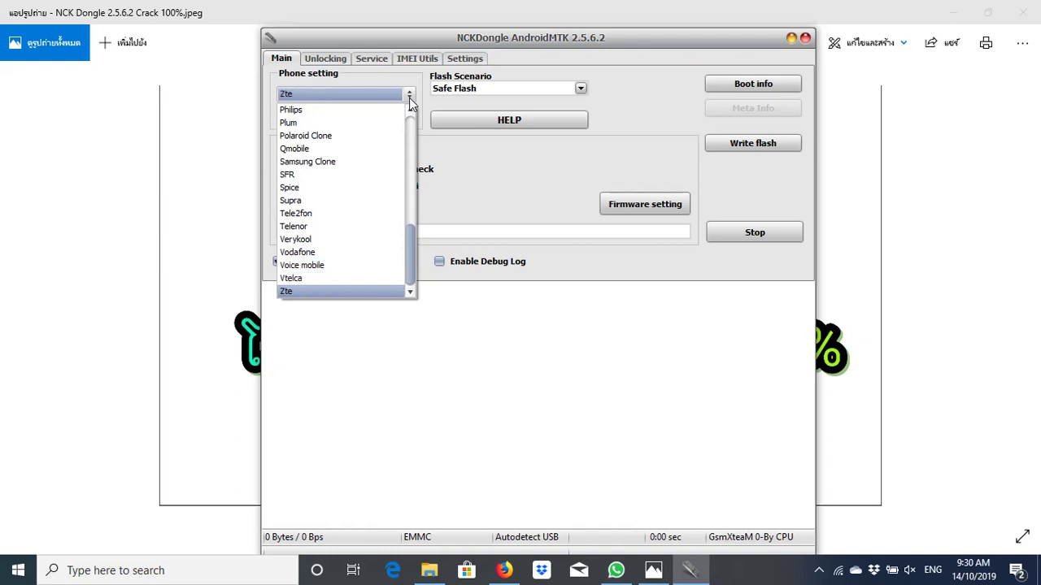
key("Up")
key("Up")
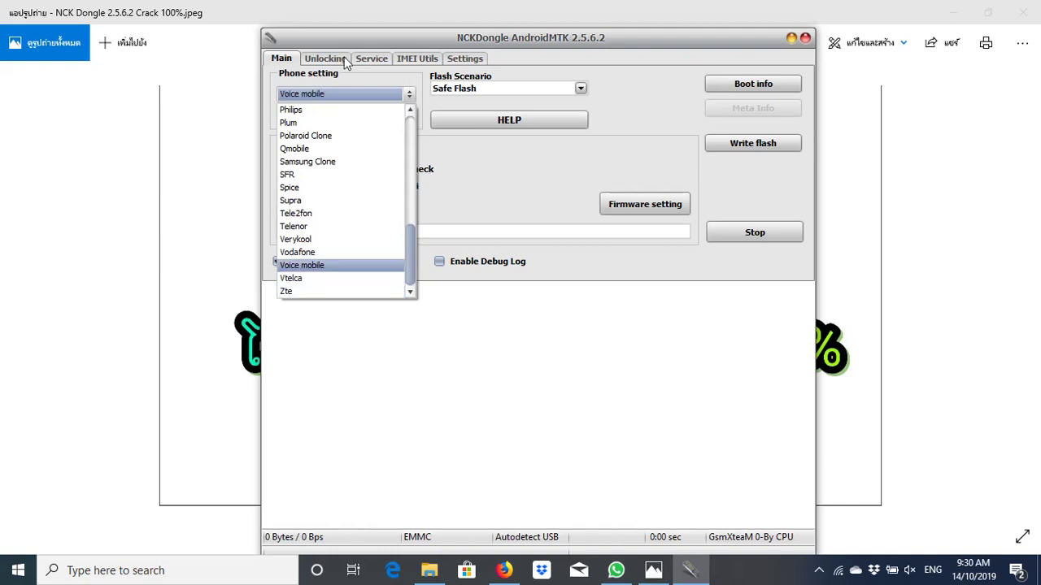
Step: Review the Unlocking, Service, IMEI Utils and Settings functions once more and return to the Main functions
left_click(341, 58)
left_click(370, 61)
left_click(411, 60)
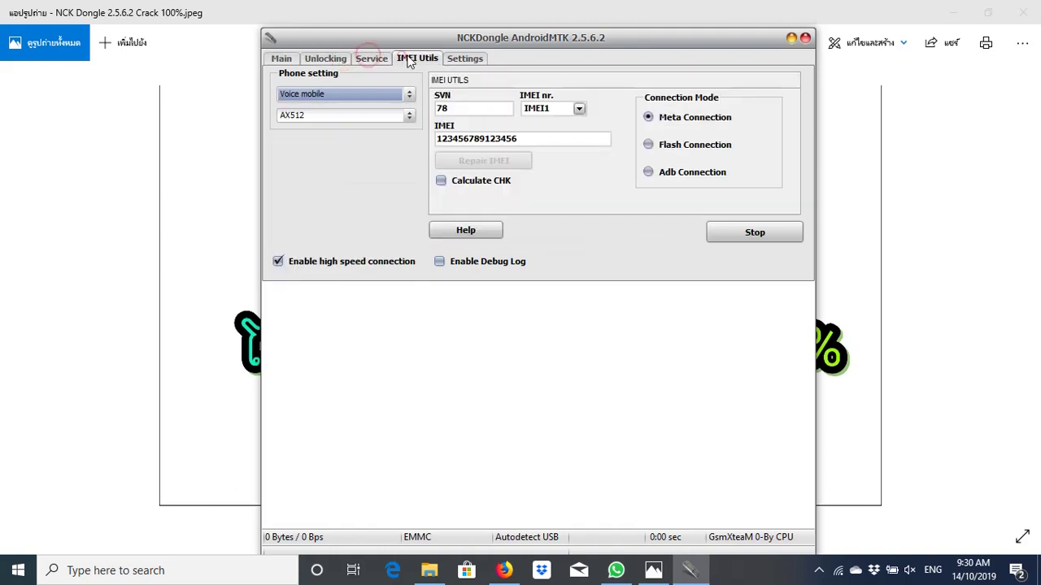
left_click(469, 61)
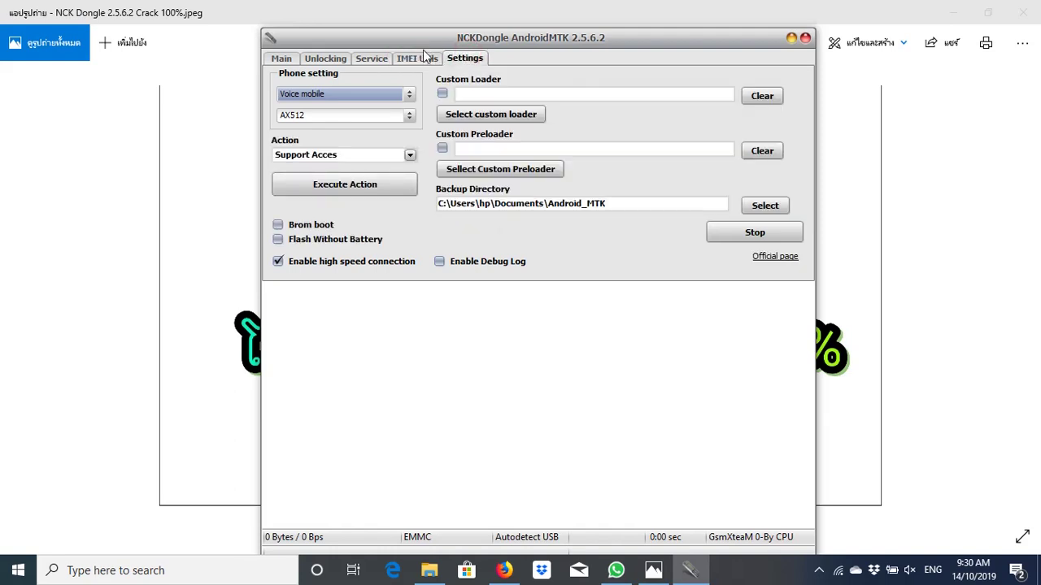
left_click(324, 62)
left_click(283, 60)
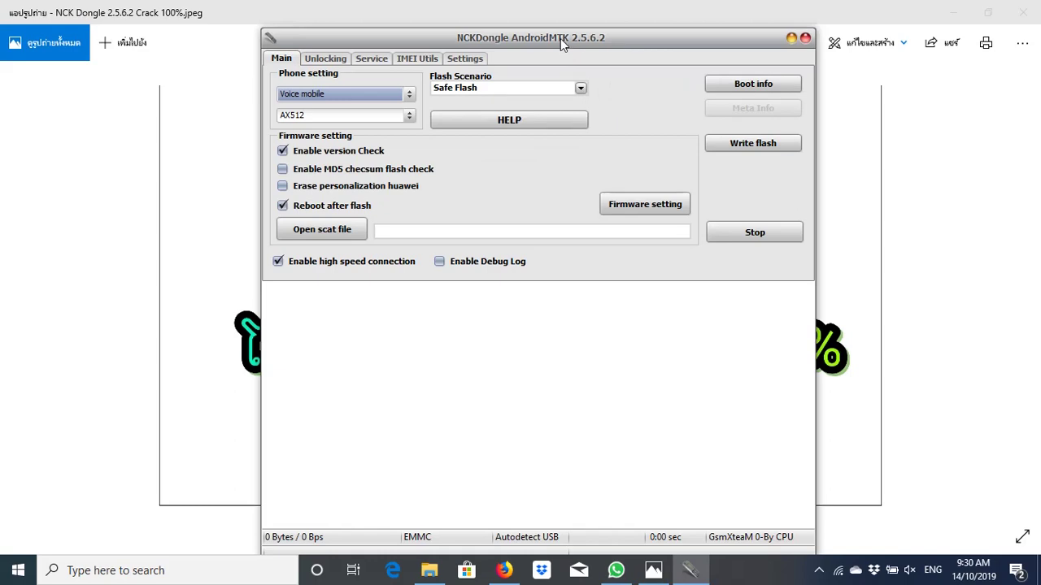
Step: Minimize the NCKDongle AndroidMTK window and show the hidden notification area icons
mouse_move(560, 38)
left_mouse_down()
mouse_move(538, 41)
mouse_move(556, 37)
left_mouse_up()
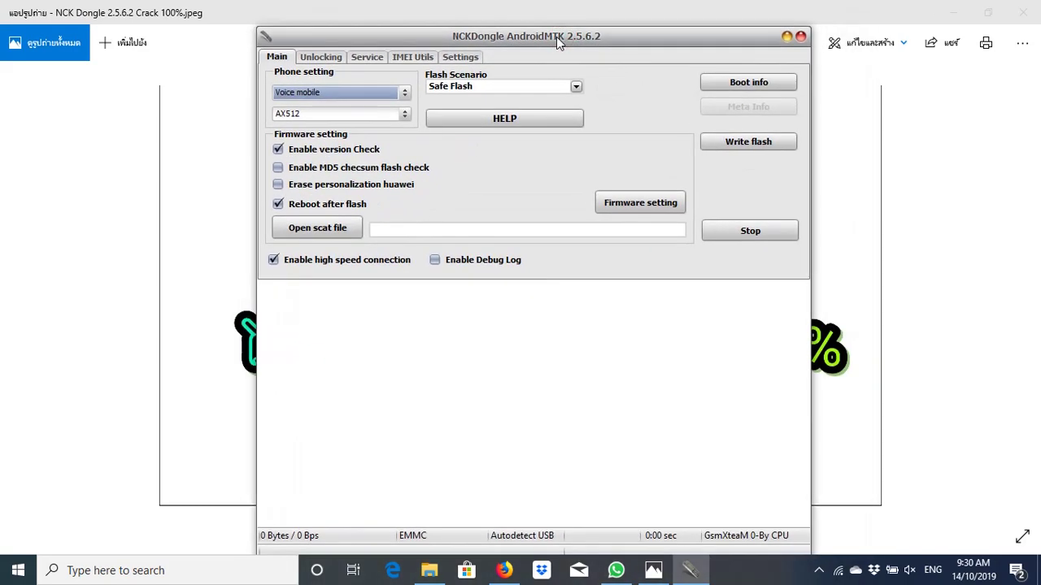
left_click(786, 36)
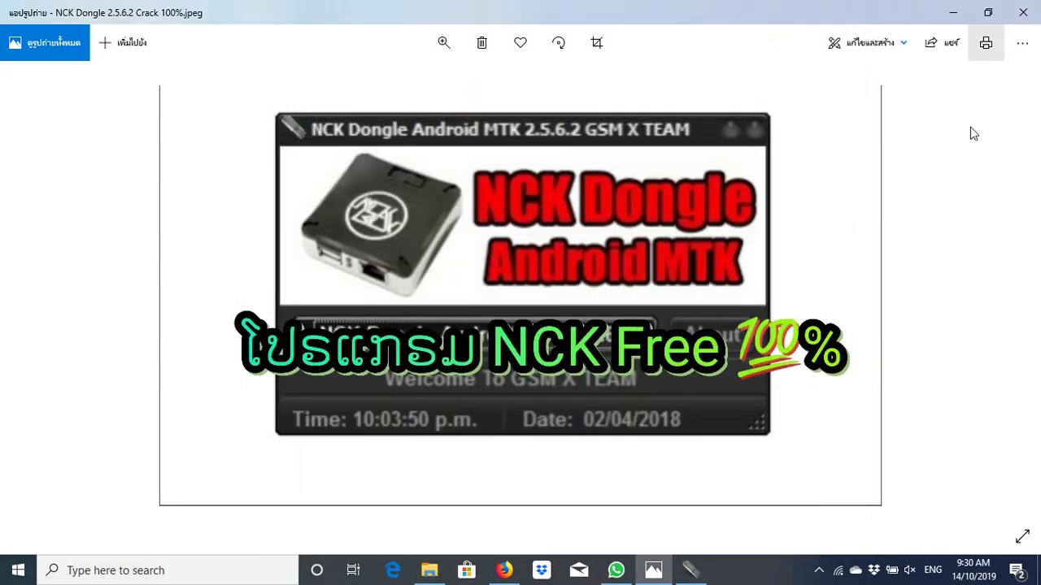
left_click(817, 571)
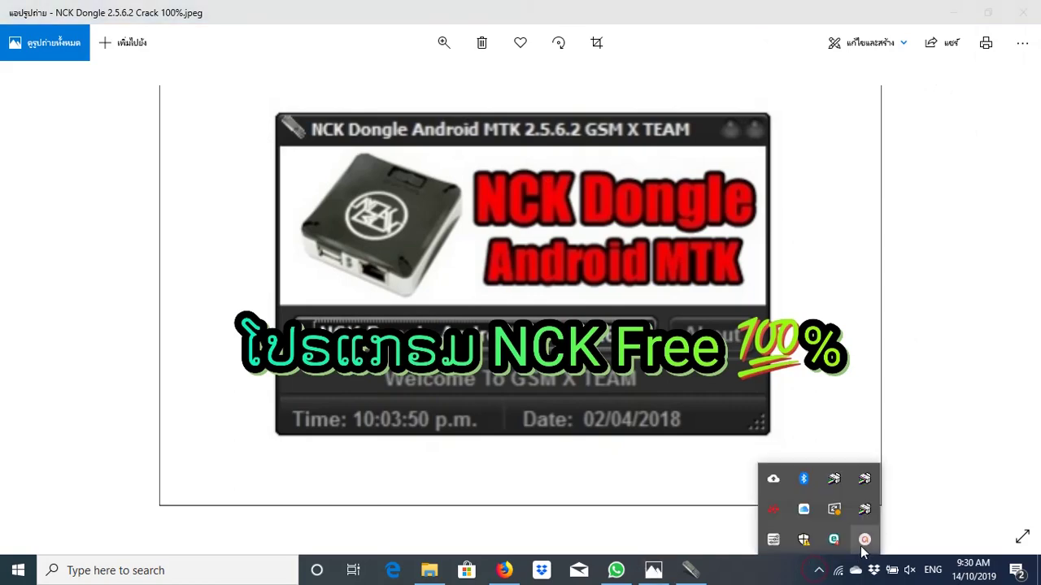